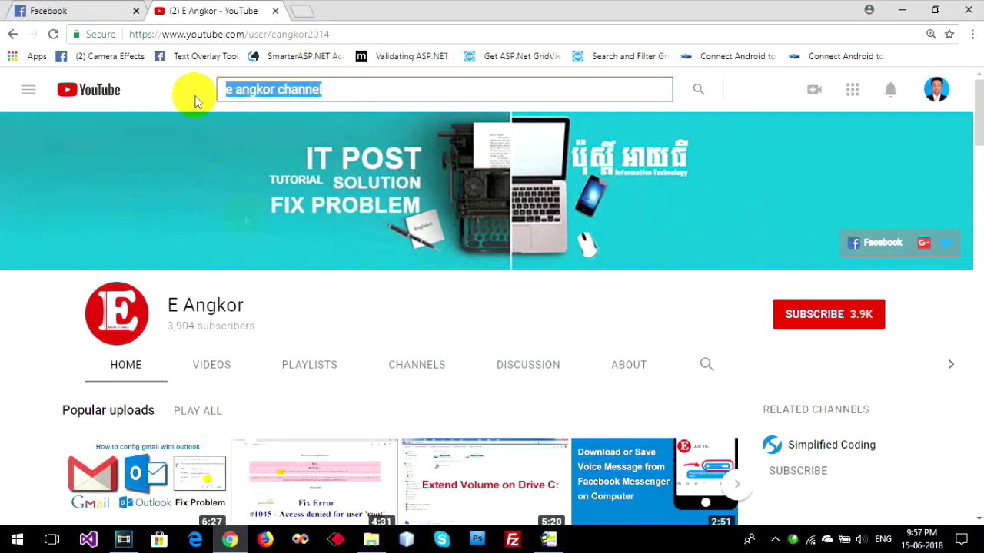
Step: Subscribe to the open YouTube channel with its red Subscribe button
{"action": "left_click", "coordinate": [835, 322]}
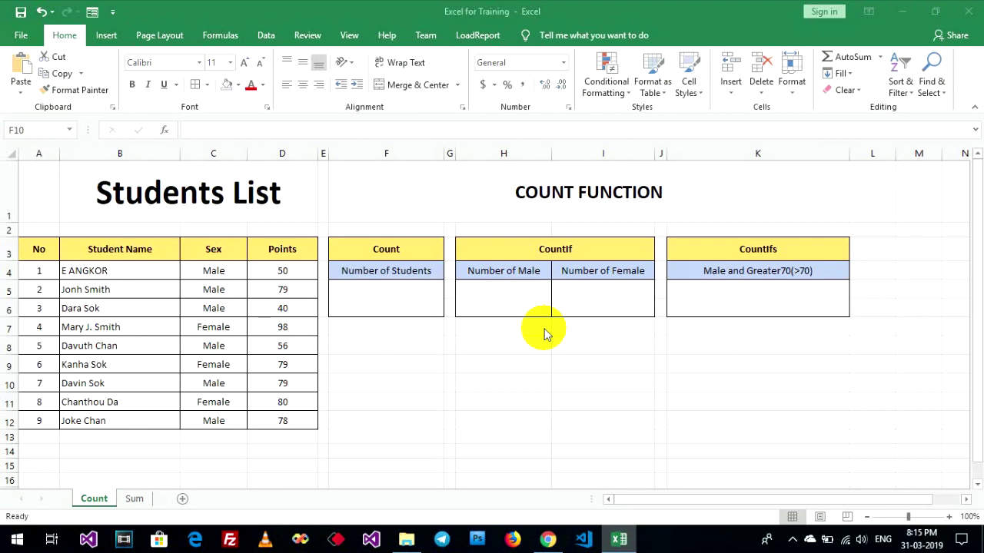
{"action": "left_click", "coordinate": [379, 382]}
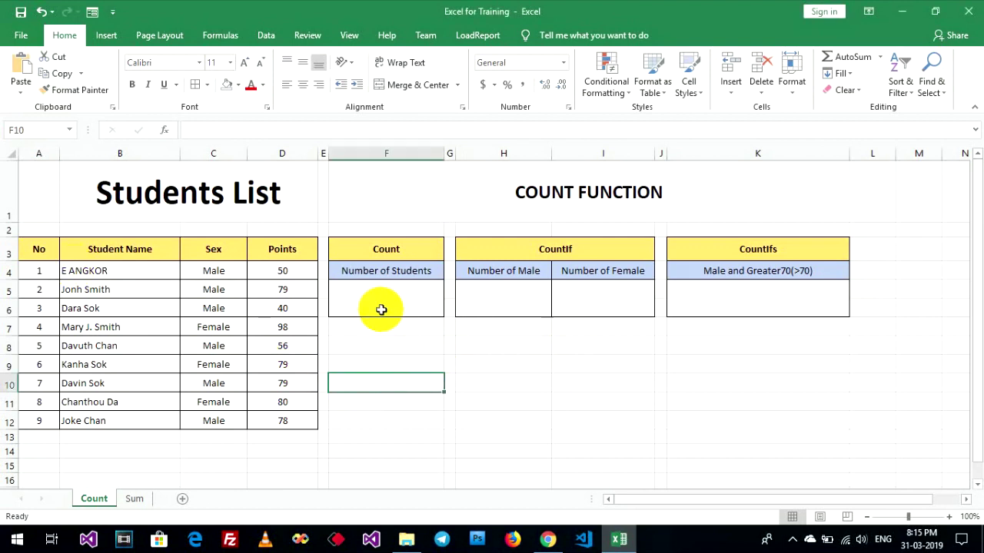
{"action": "left_click", "coordinate": [583, 252]}
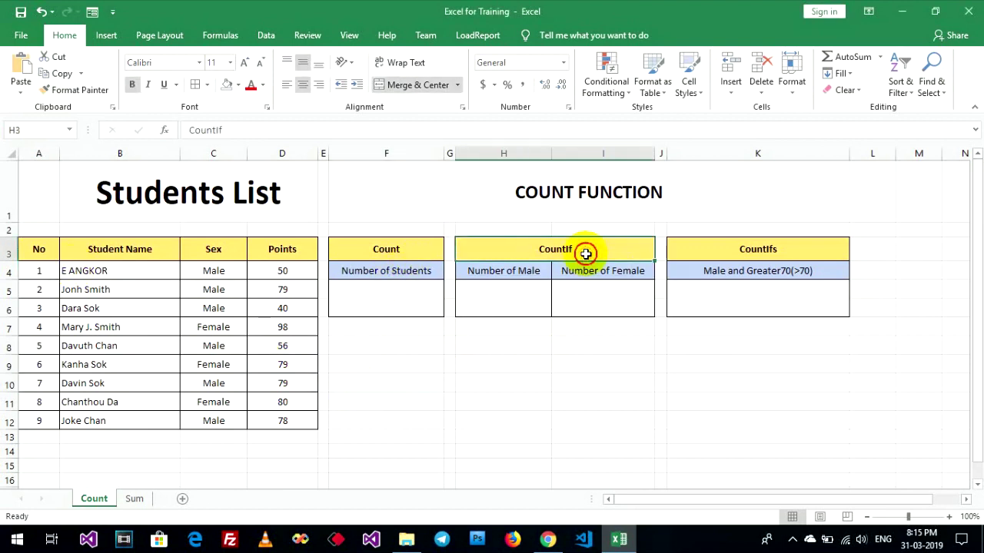
{"action": "left_click", "coordinate": [756, 251]}
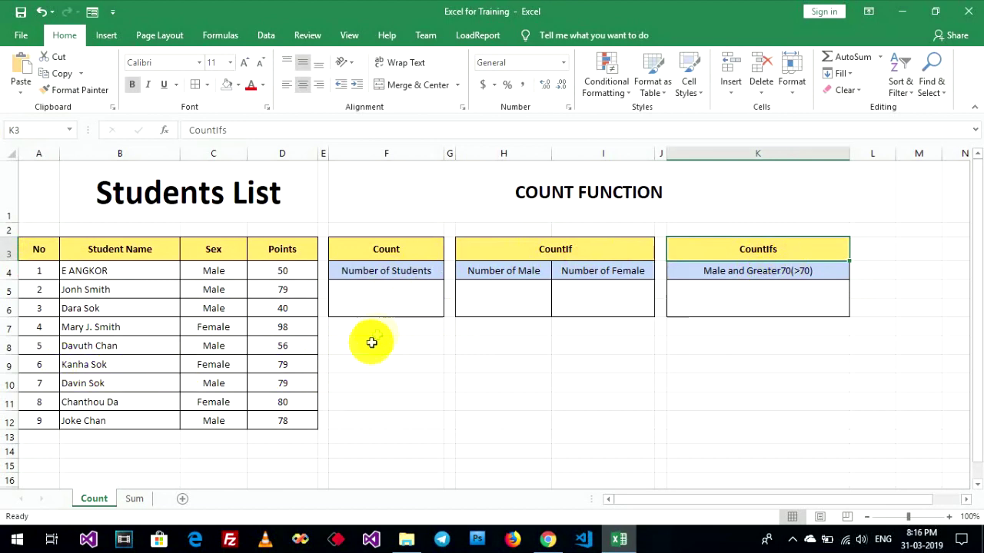
{"action": "left_click", "coordinate": [384, 299]}
Step: Enter =COUNT(A4:A12) in the Number of Students cell, giving 9
{"action": "type", "text": "="}
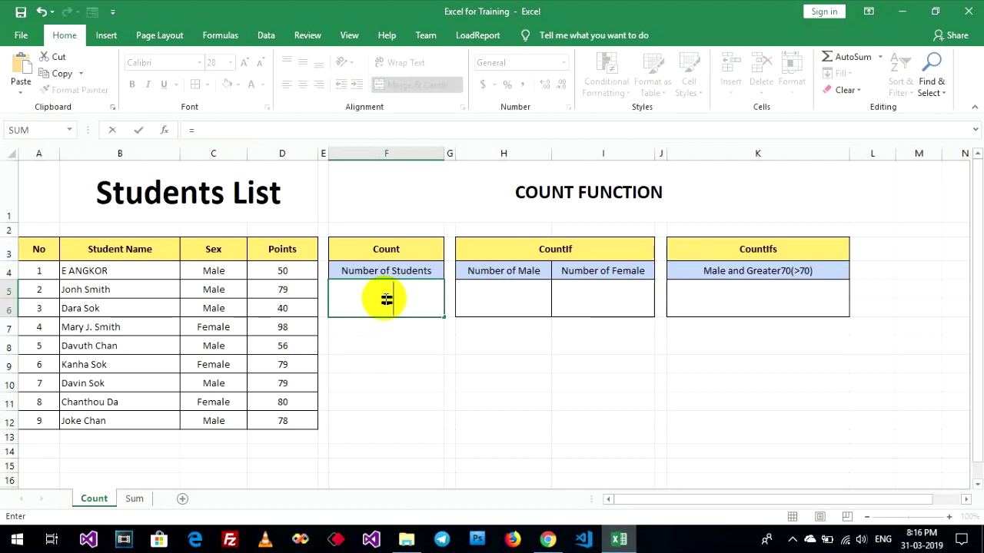
{"action": "type", "text": "coun"}
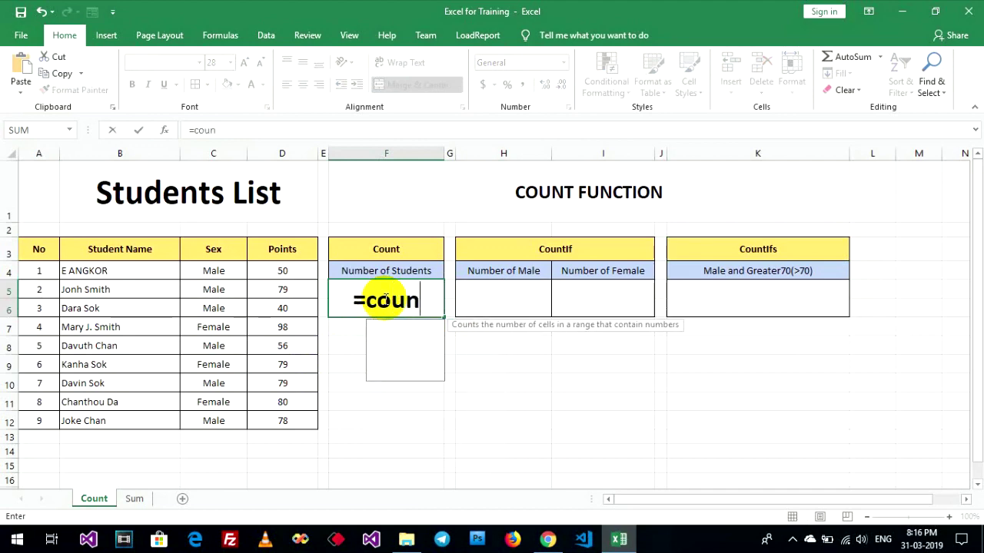
{"action": "type", "text": "t("}
{"action": "left_click_drag", "start_coordinate": [33, 272], "coordinate": [40, 419]}
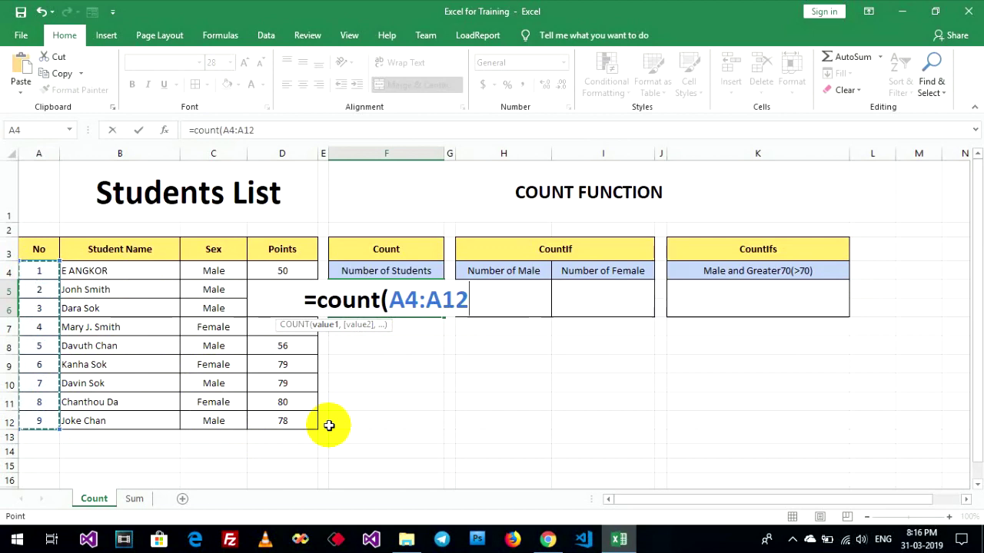
{"action": "type", "text": ")"}
{"action": "key", "text": "Return"}
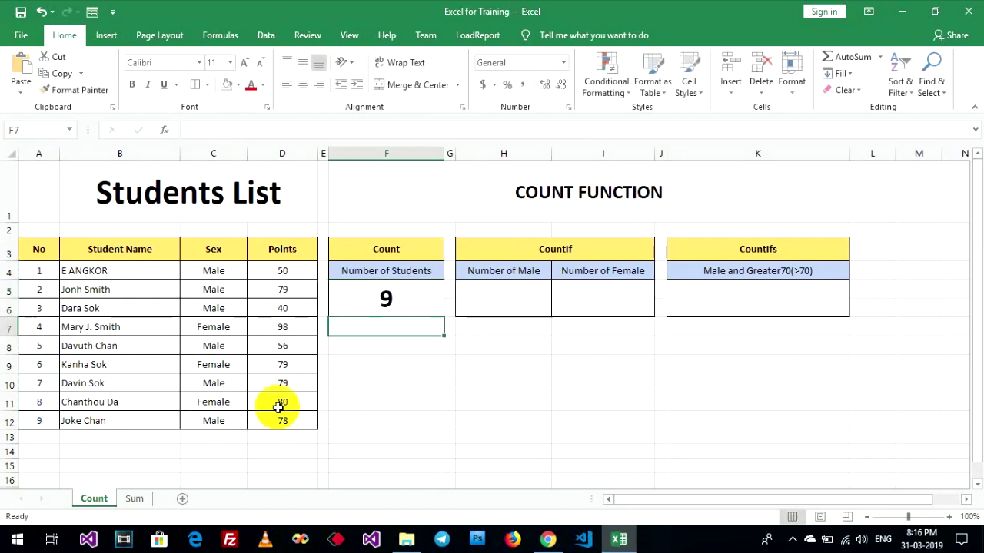
Step: Check the formula and point out the student numbers from A4 down to A12
{"action": "left_click", "coordinate": [377, 308]}
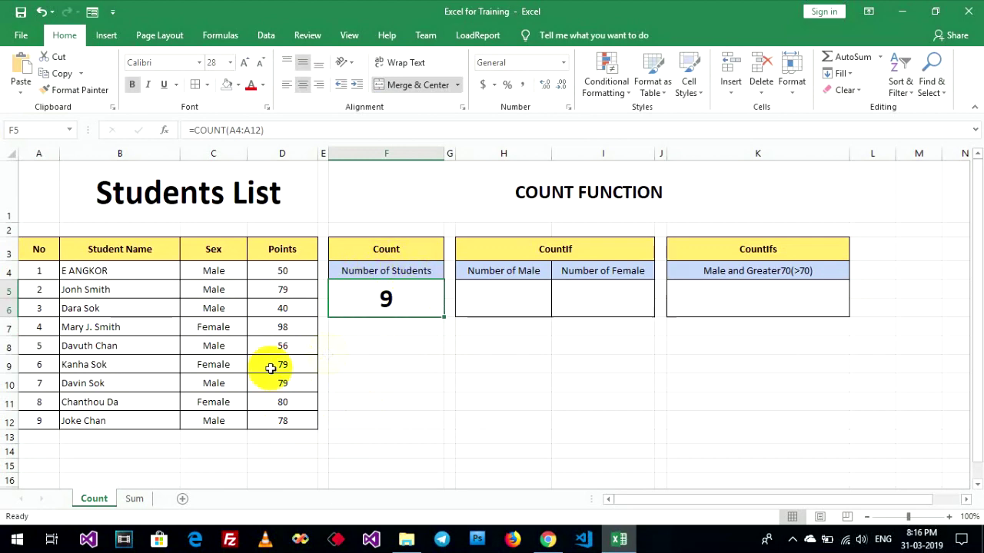
{"action": "left_click", "coordinate": [43, 269]}
{"action": "left_click", "coordinate": [44, 288]}
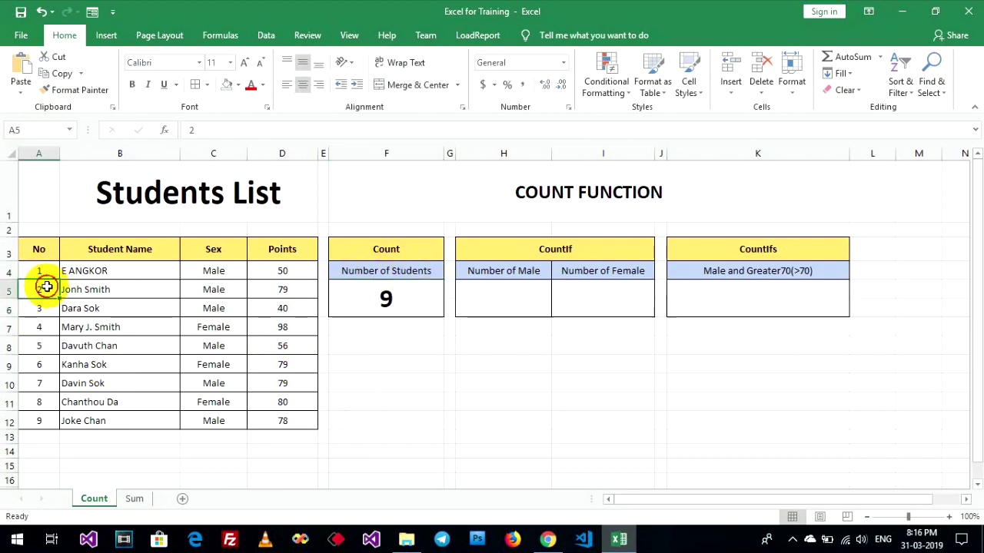
{"action": "left_click", "coordinate": [48, 419]}
Step: Enter =COUNTIF(C4:C12,"Male") in the Number of Male cell, returning 6
{"action": "left_click", "coordinate": [527, 247]}
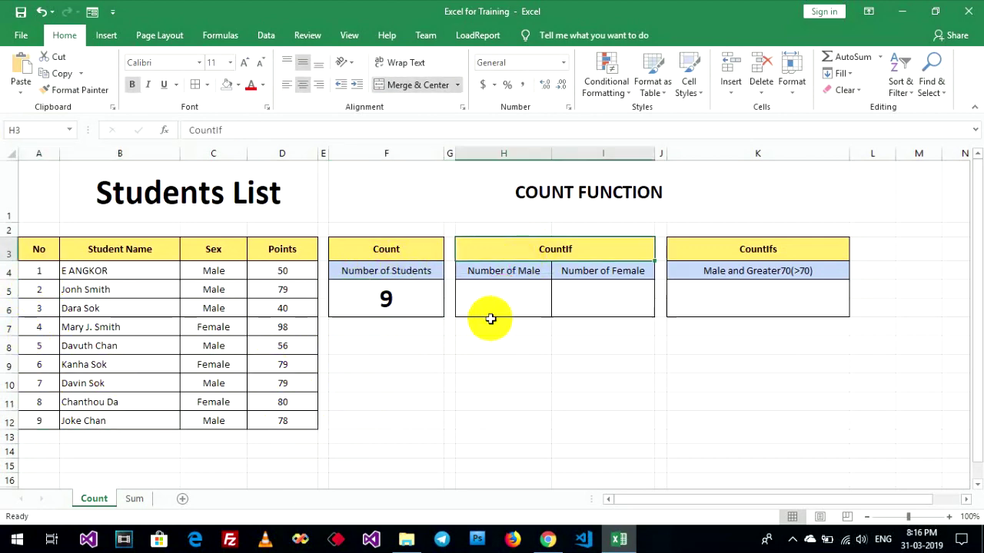
{"action": "left_click", "coordinate": [487, 294]}
{"action": "type", "text": "=Count"}
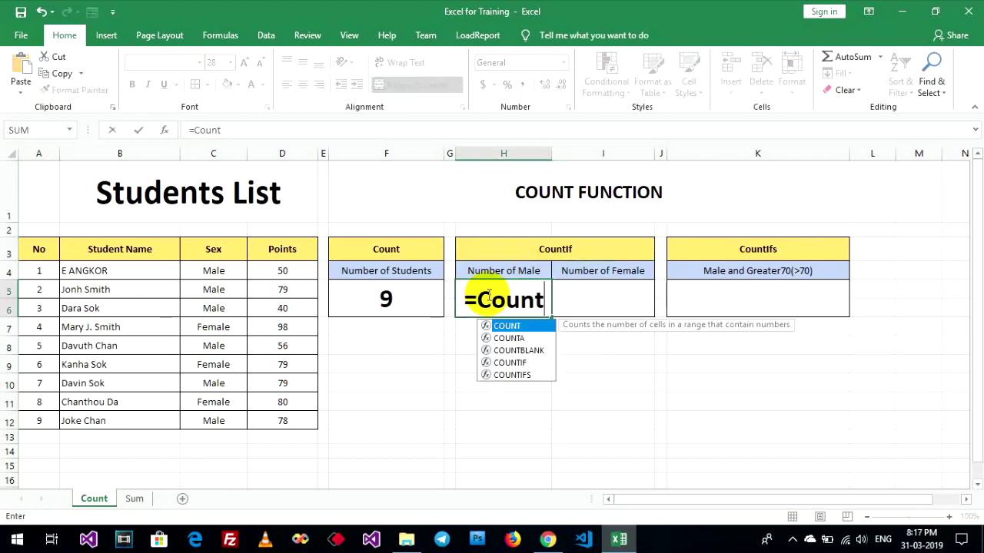
{"action": "type", "text": "If("}
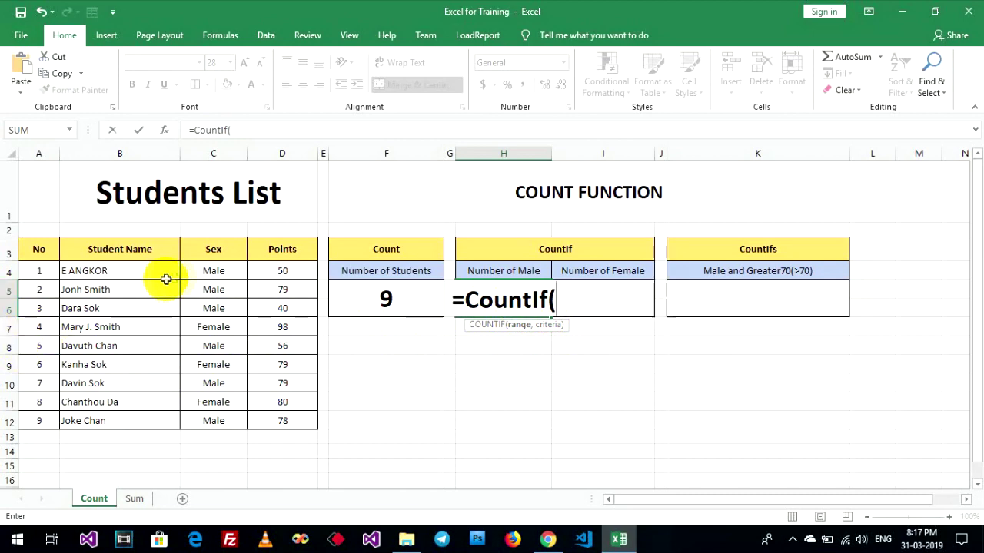
{"action": "left_click_drag", "start_coordinate": [213, 265], "coordinate": [213, 422]}
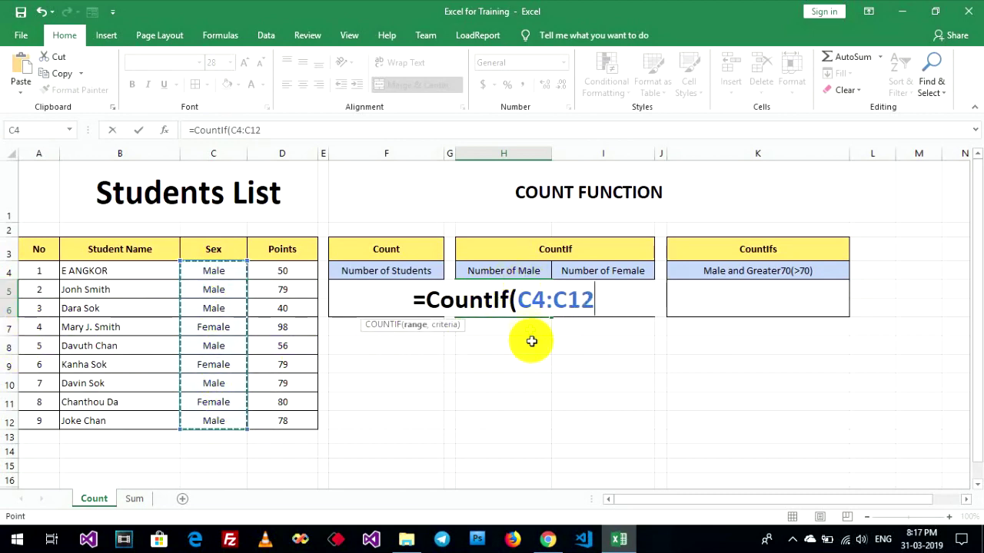
{"action": "type", "text": ","}
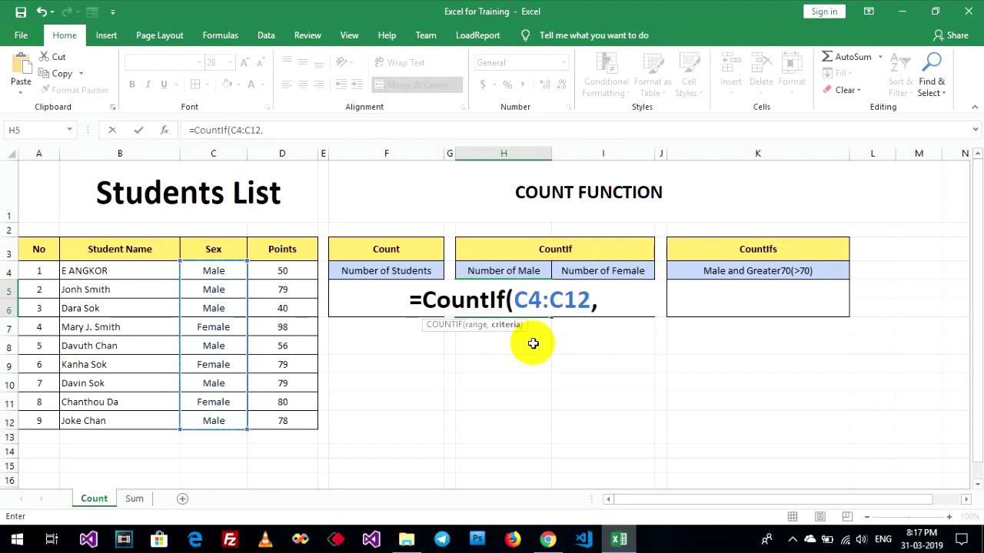
{"action": "type", "text": "\""}
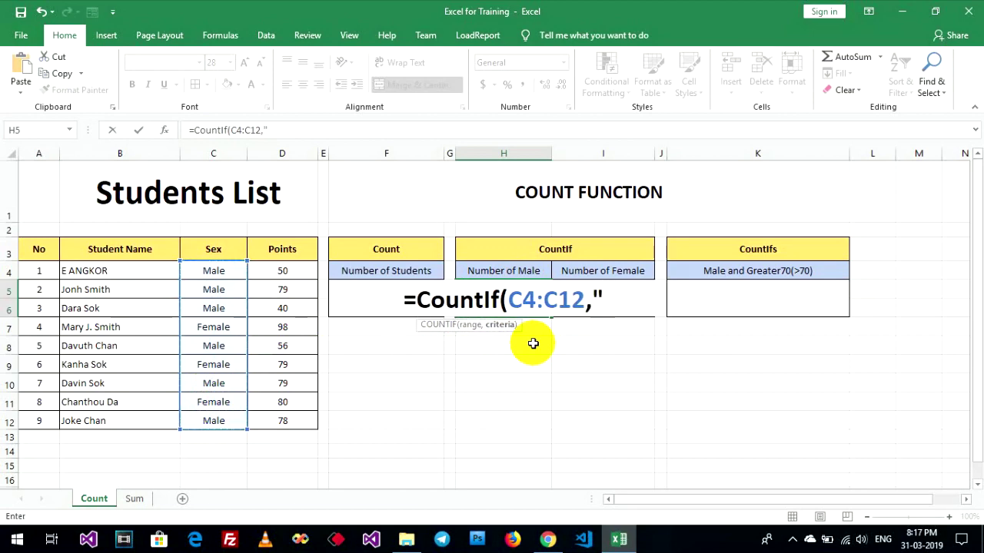
{"action": "type", "text": "Male\""}
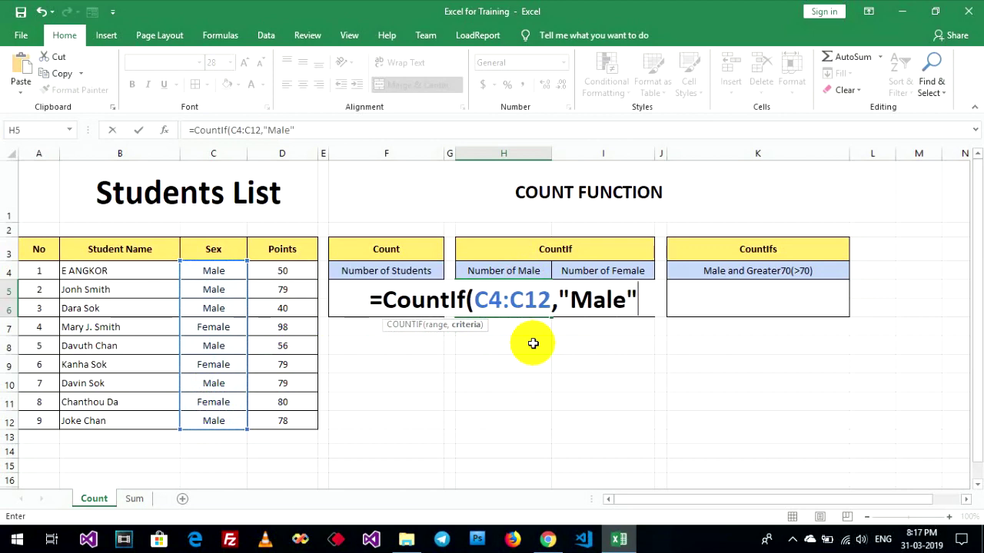
{"action": "type", "text": ")"}
{"action": "key", "text": "Return"}
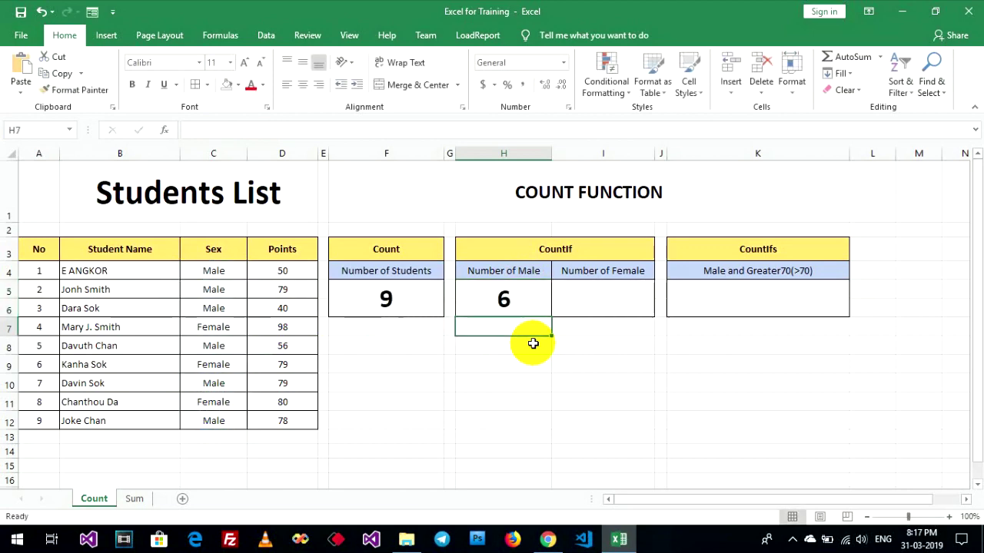
Step: Verify the result 6 by stepping through the Male entries in the Sex column
{"action": "left_click", "coordinate": [520, 300]}
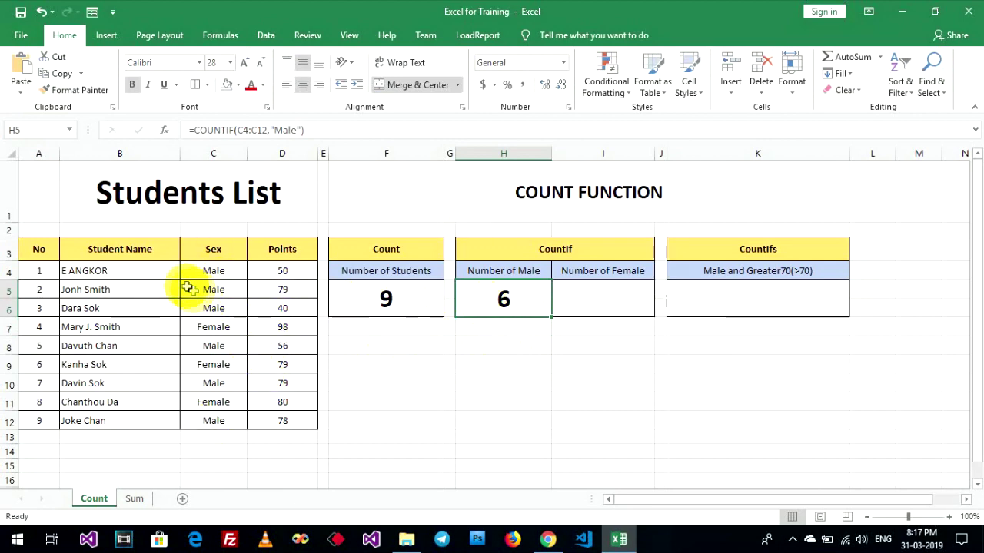
{"action": "left_click", "coordinate": [223, 272]}
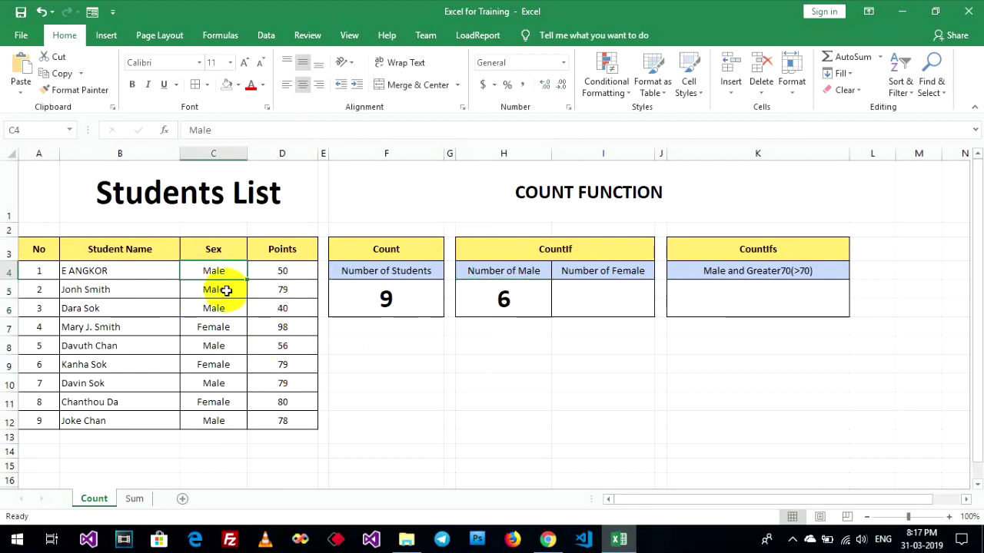
{"action": "left_click", "coordinate": [226, 289]}
{"action": "left_click", "coordinate": [228, 306]}
{"action": "left_click", "coordinate": [220, 348]}
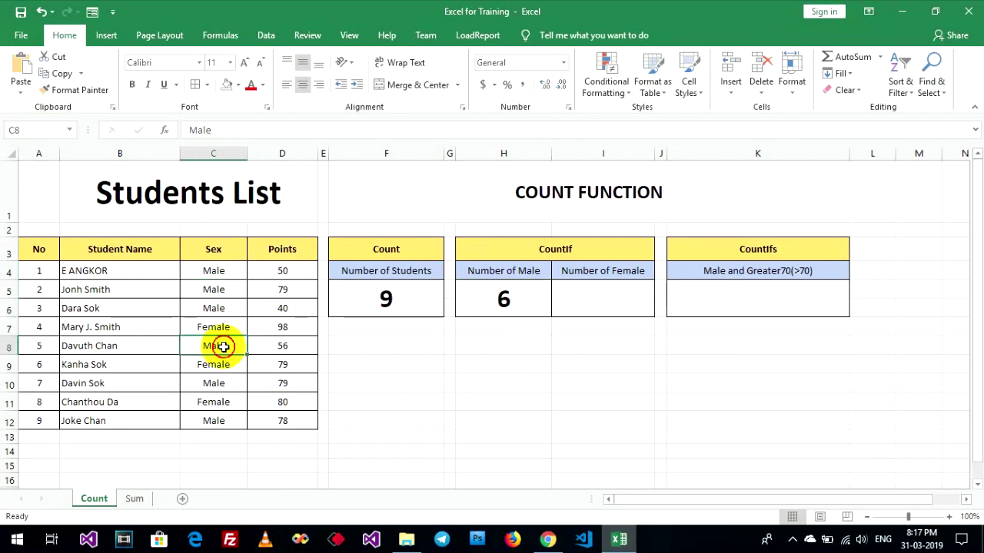
{"action": "left_click", "coordinate": [220, 367]}
{"action": "left_click", "coordinate": [220, 381]}
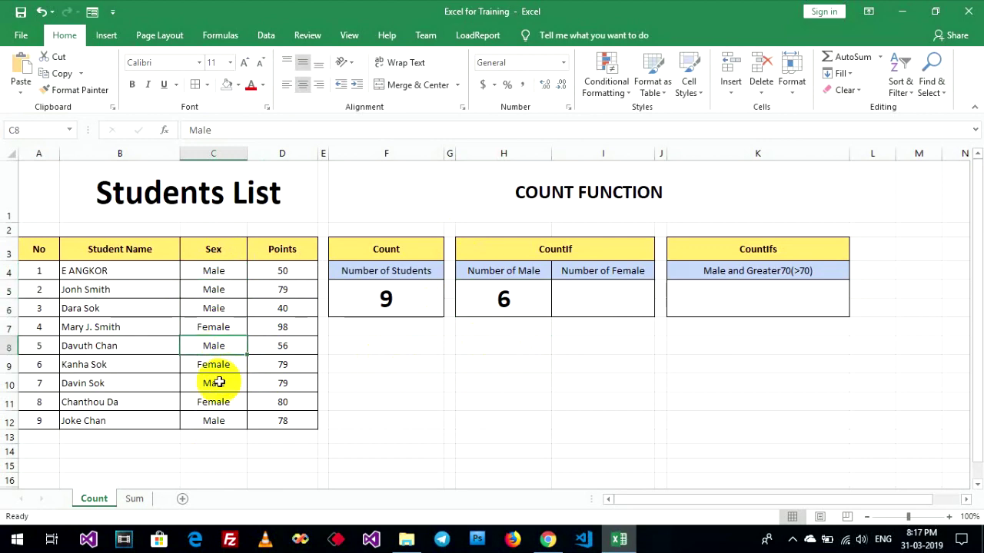
{"action": "left_click", "coordinate": [220, 420]}
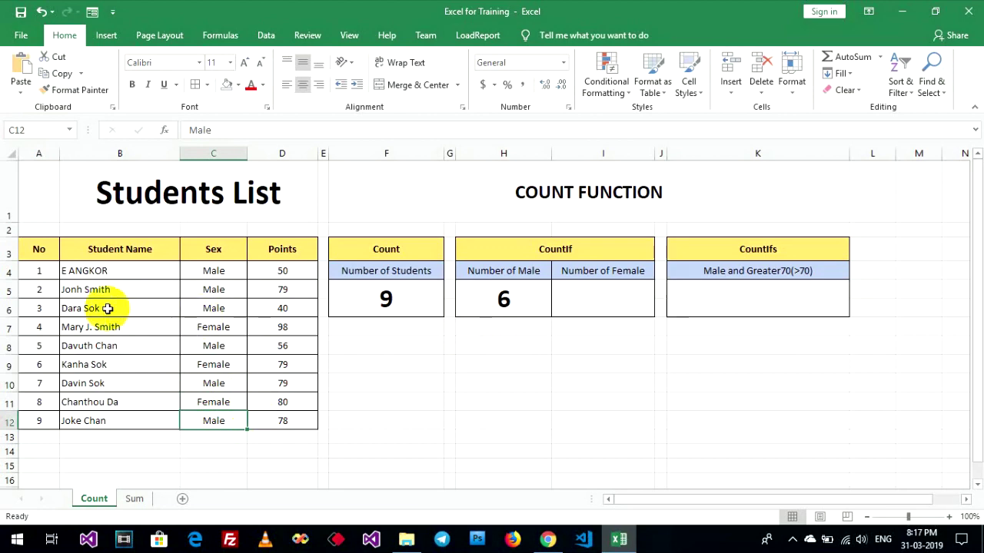
Step: Enter =COUNTIF(C4:C12,"Female") in the Number of Female cell, giving 3
{"action": "left_click", "coordinate": [592, 300]}
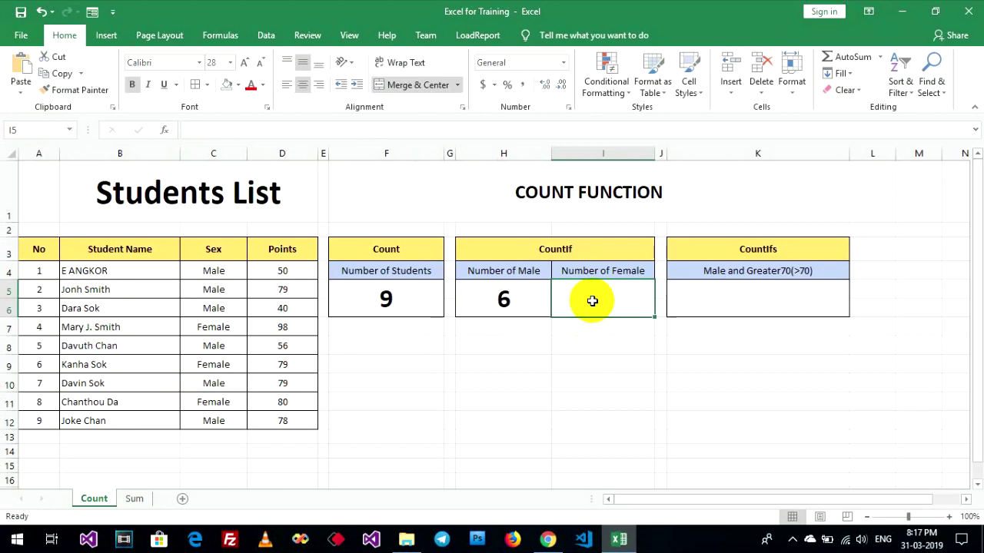
{"action": "type", "text": "="}
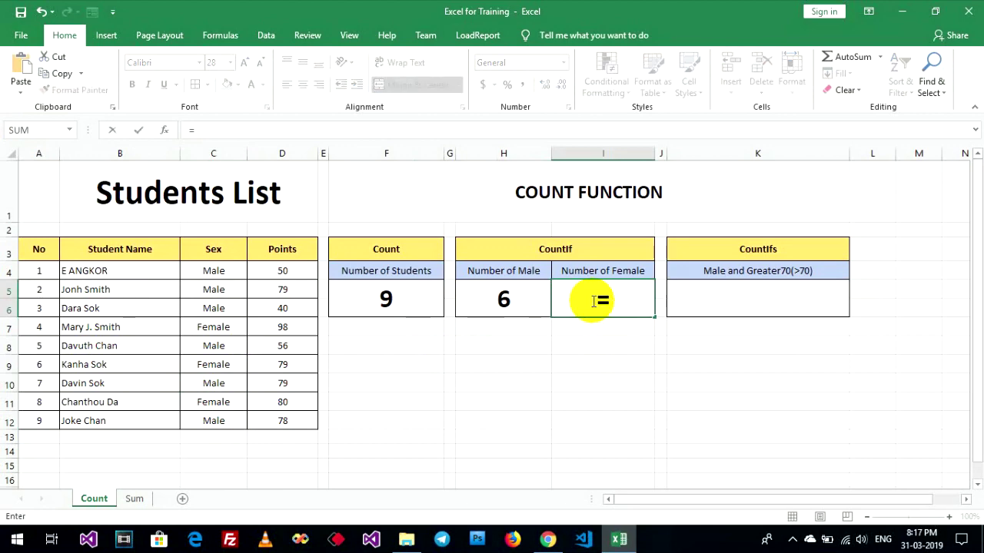
{"action": "type", "text": "Countif("}
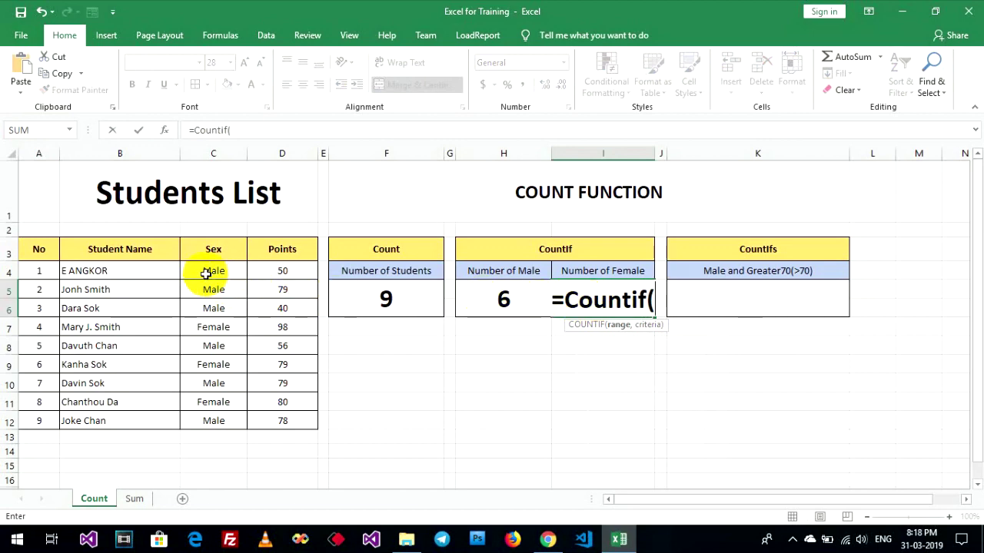
{"action": "left_click_drag", "start_coordinate": [206, 269], "coordinate": [201, 420]}
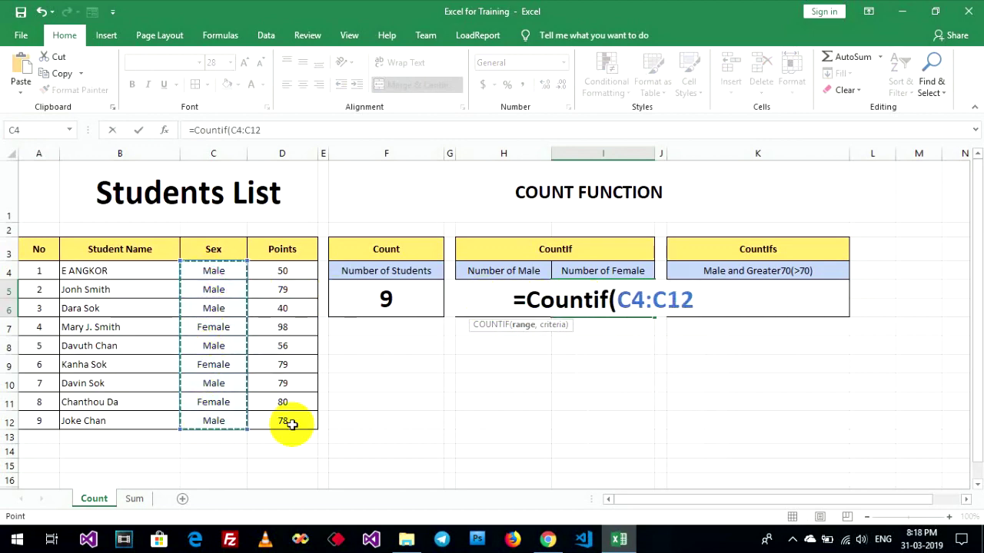
{"action": "type", "text": ","}
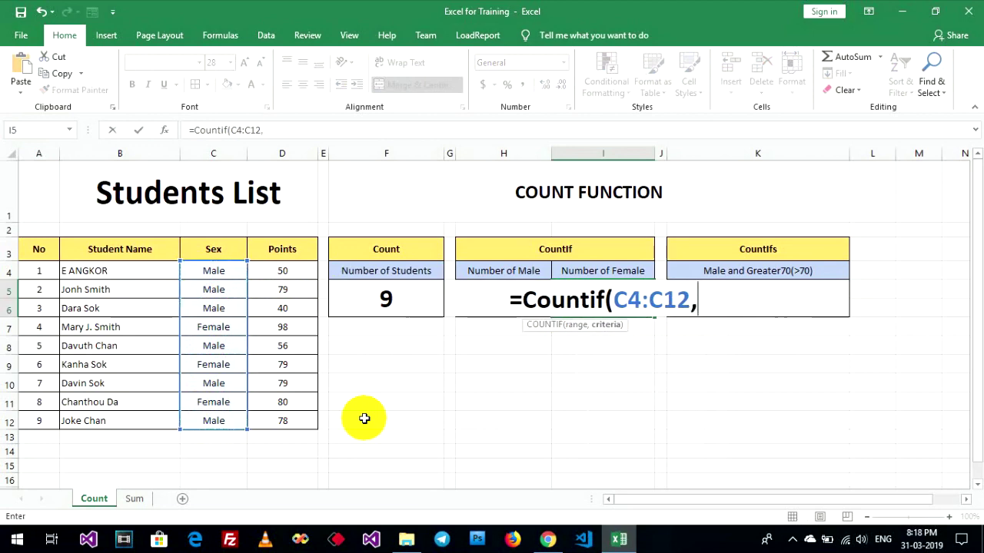
{"action": "type", "text": "\""}
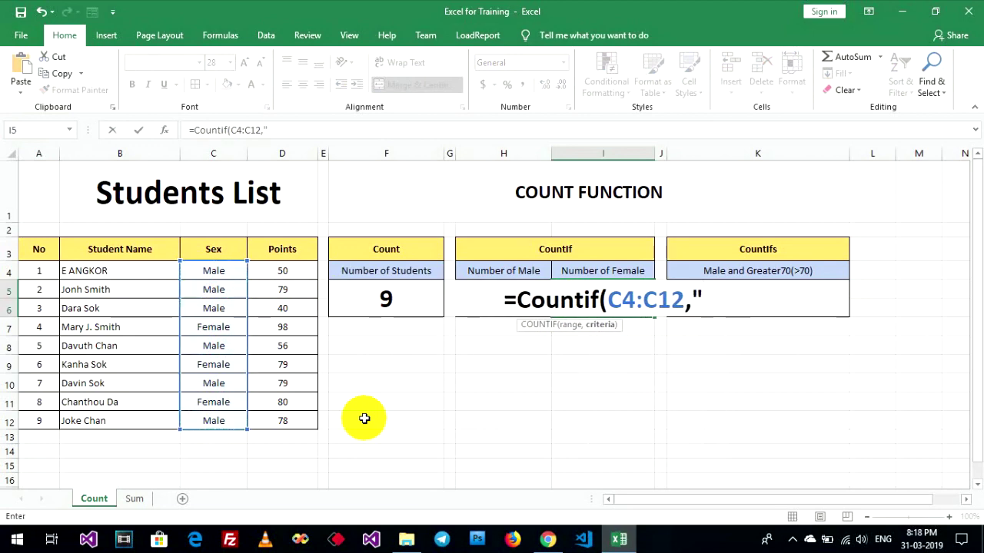
{"action": "type", "text": "Fe"}
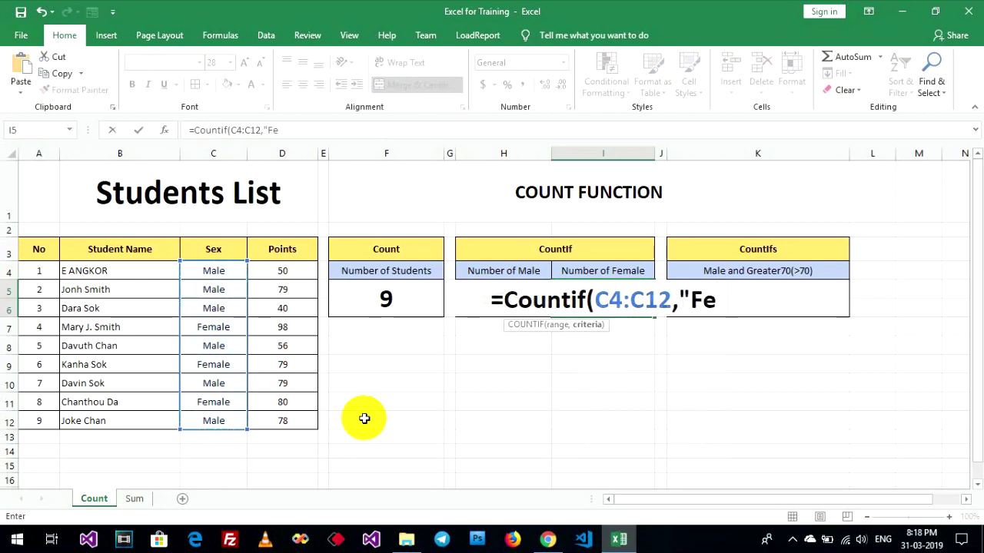
{"action": "type", "text": "male"}
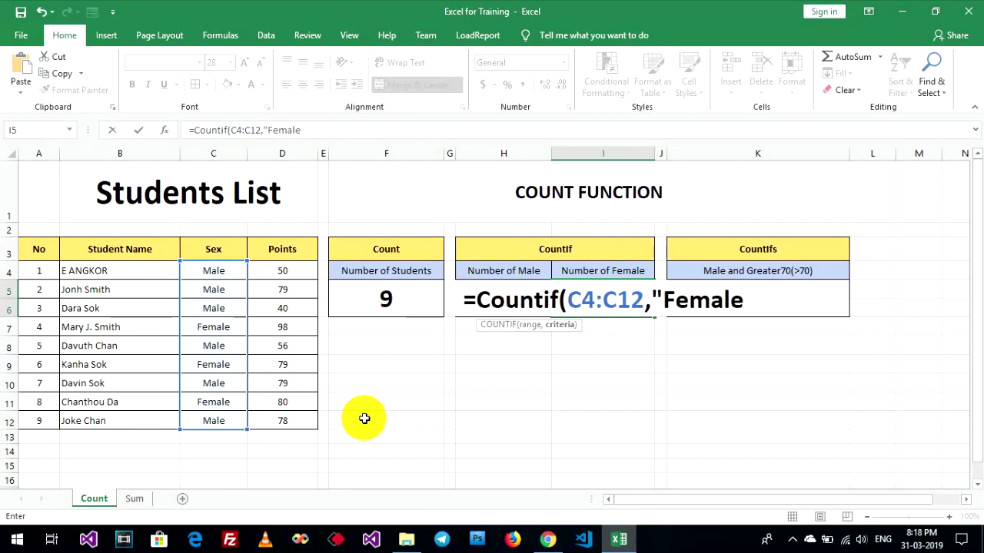
{"action": "type", "text": "\")"}
{"action": "key", "text": "Return"}
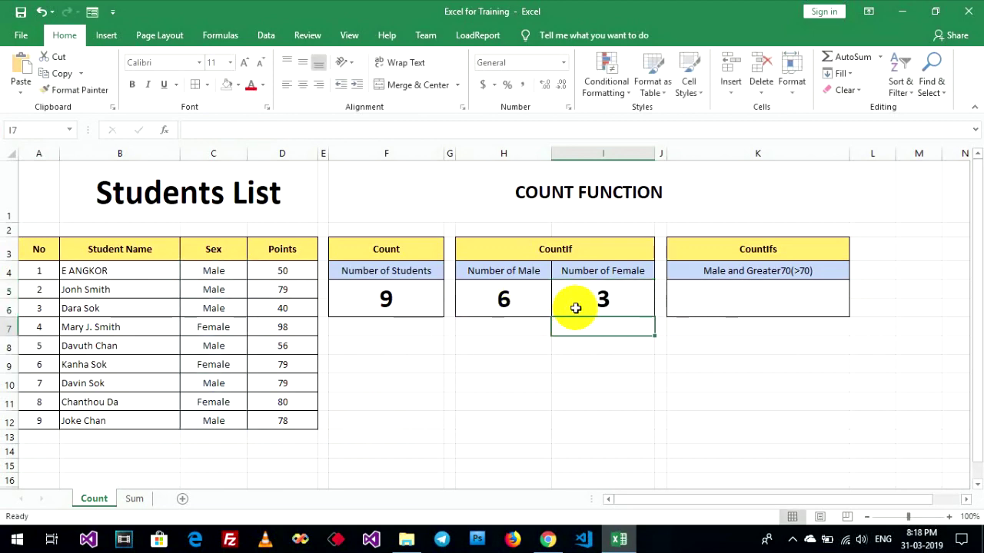
Step: Check the three Female entries in the Sex column against the result
{"action": "left_click", "coordinate": [216, 326]}
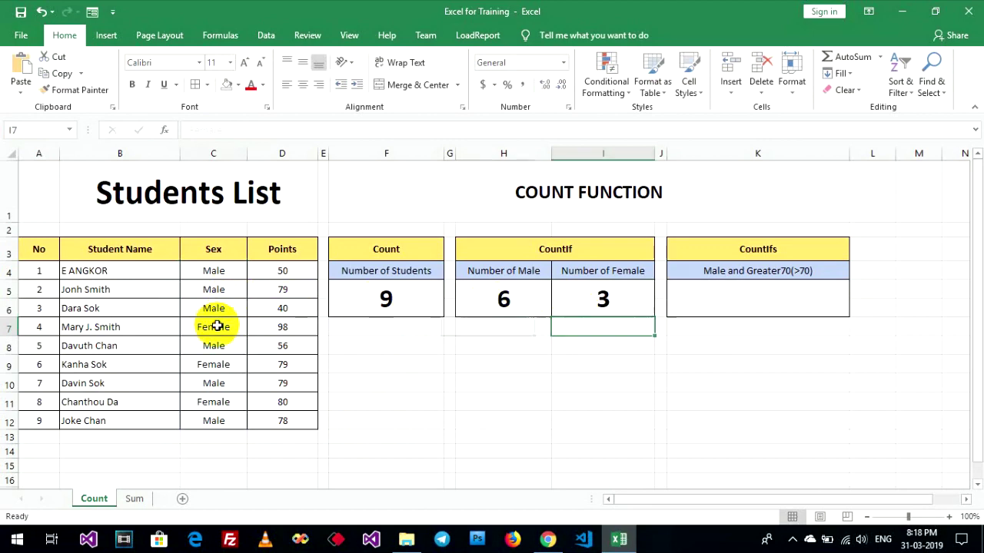
{"action": "left_click", "coordinate": [215, 364]}
{"action": "left_click", "coordinate": [215, 402]}
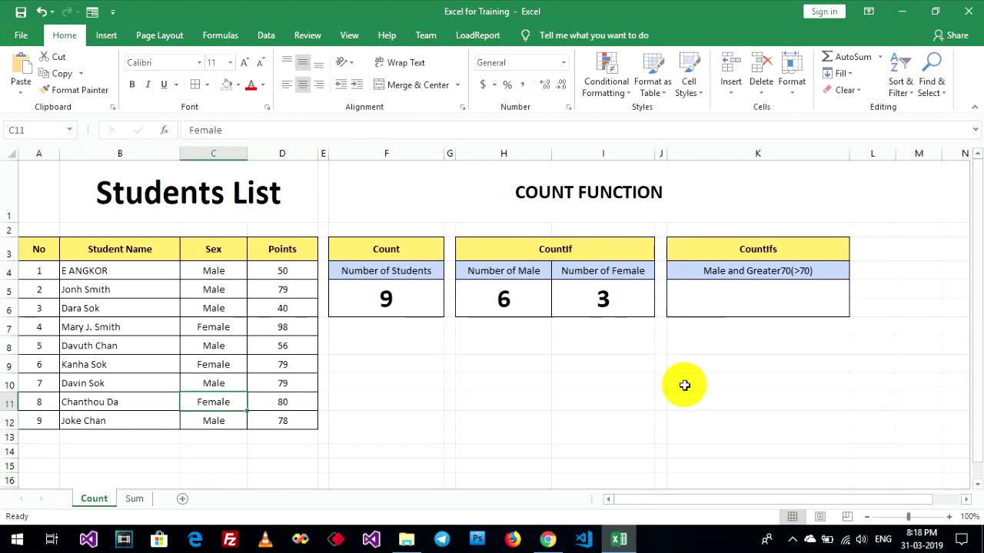
Step: Highlight the Sex column C4:C12 and Points column D4:D12 to show the criteria ranges
{"action": "left_click", "coordinate": [704, 297]}
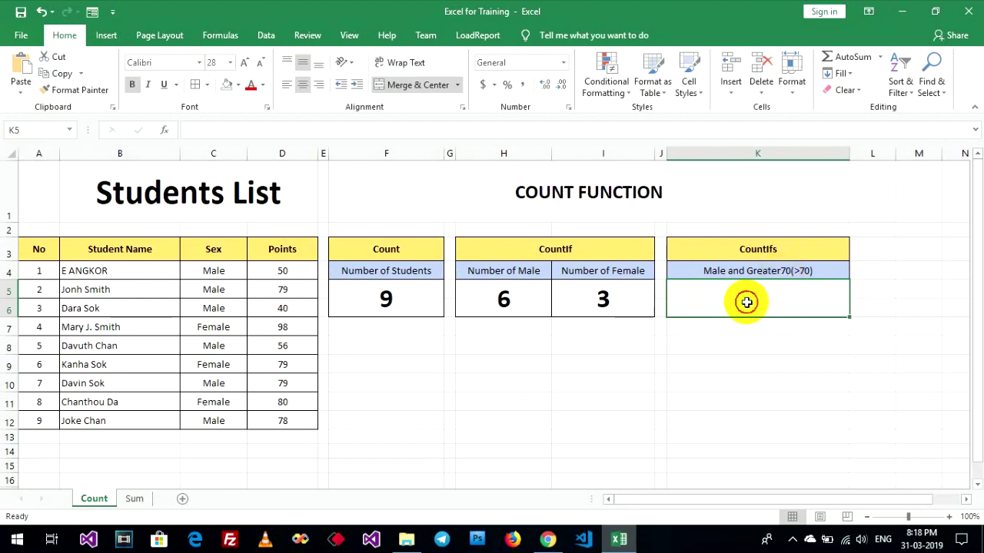
{"action": "left_click_drag", "start_coordinate": [292, 255], "coordinate": [281, 421]}
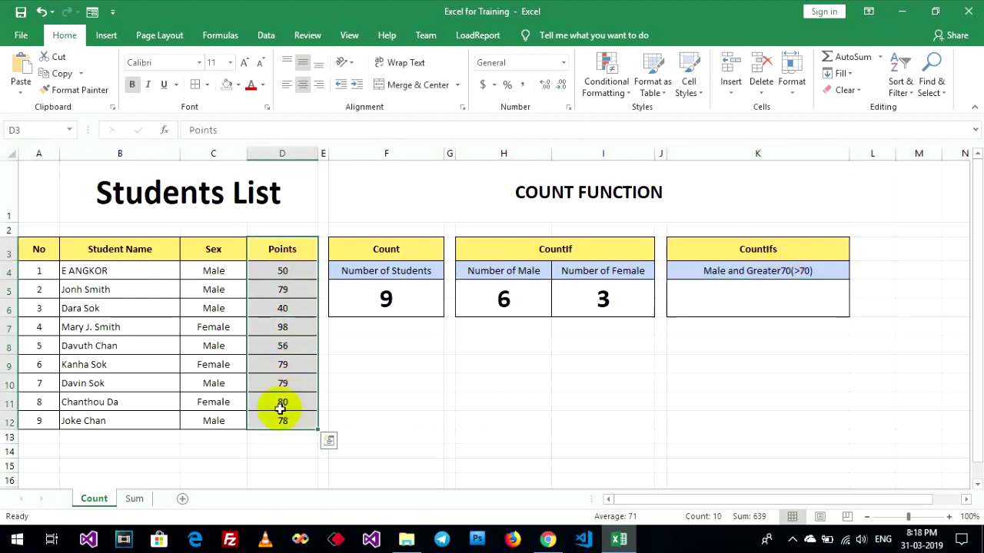
{"action": "left_click_drag", "start_coordinate": [208, 247], "coordinate": [224, 421]}
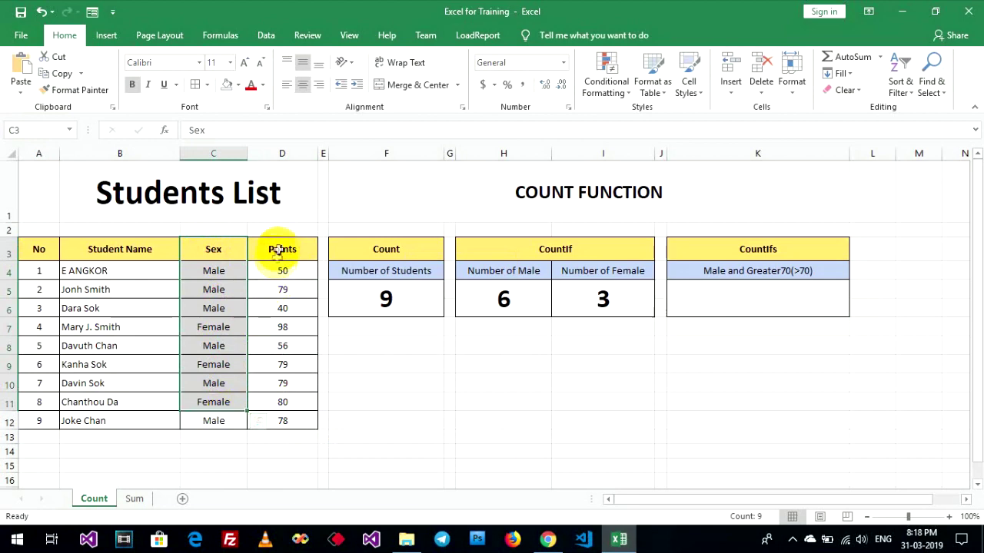
{"action": "left_click_drag", "start_coordinate": [276, 248], "coordinate": [276, 417]}
{"action": "left_click_drag", "start_coordinate": [212, 254], "coordinate": [218, 421]}
{"action": "left_click_drag", "start_coordinate": [284, 270], "coordinate": [281, 421]}
{"action": "left_click", "coordinate": [593, 369]}
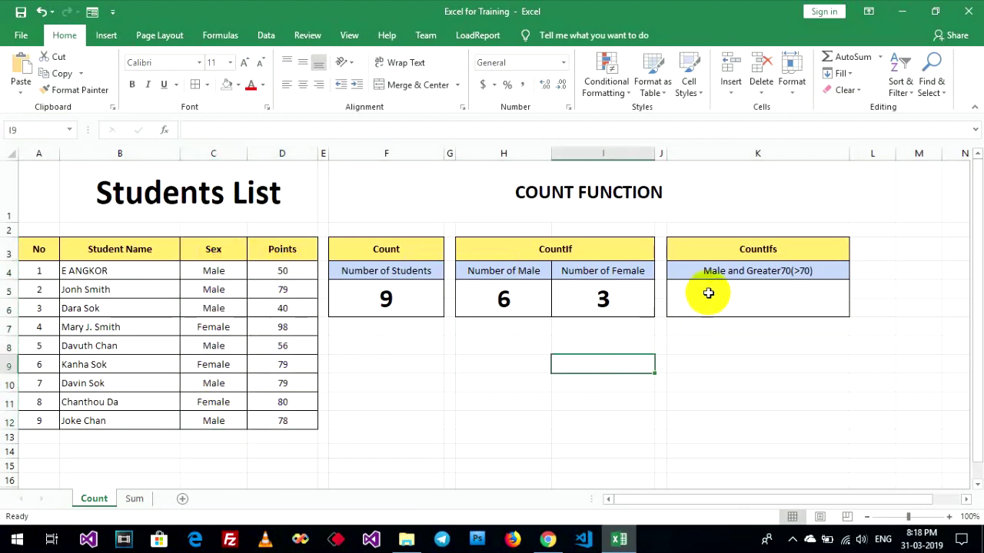
Step: Enter =COUNTIFS(C4:C12,"Male",D4:D12,">70") in K5, returning 3
{"action": "left_click", "coordinate": [708, 293]}
{"action": "type", "text": "="}
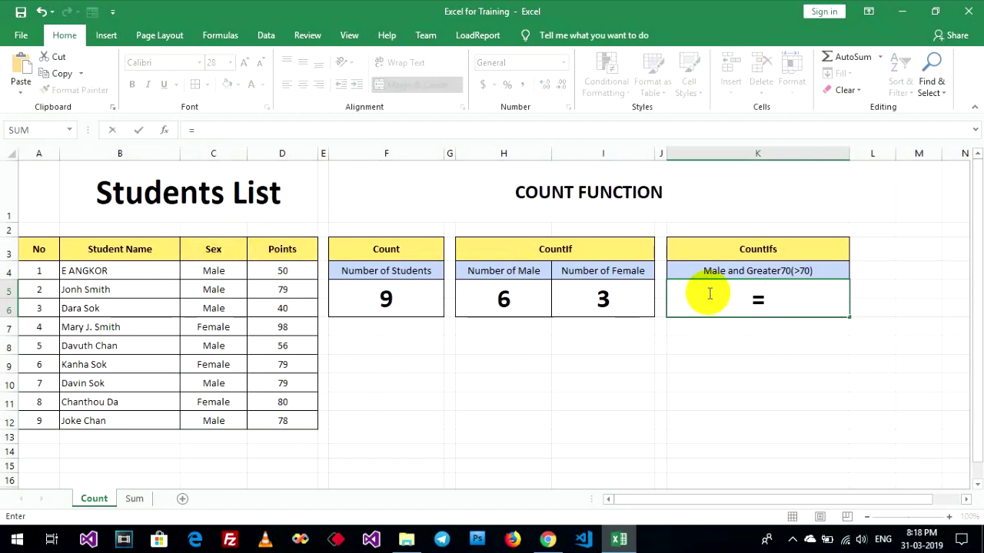
{"action": "type", "text": "Countifs"}
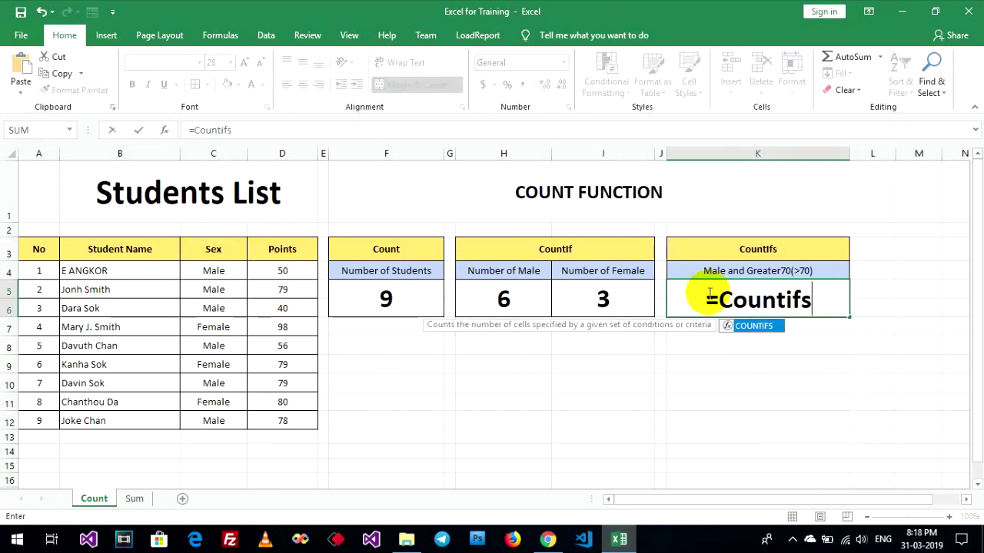
{"action": "type", "text": "("}
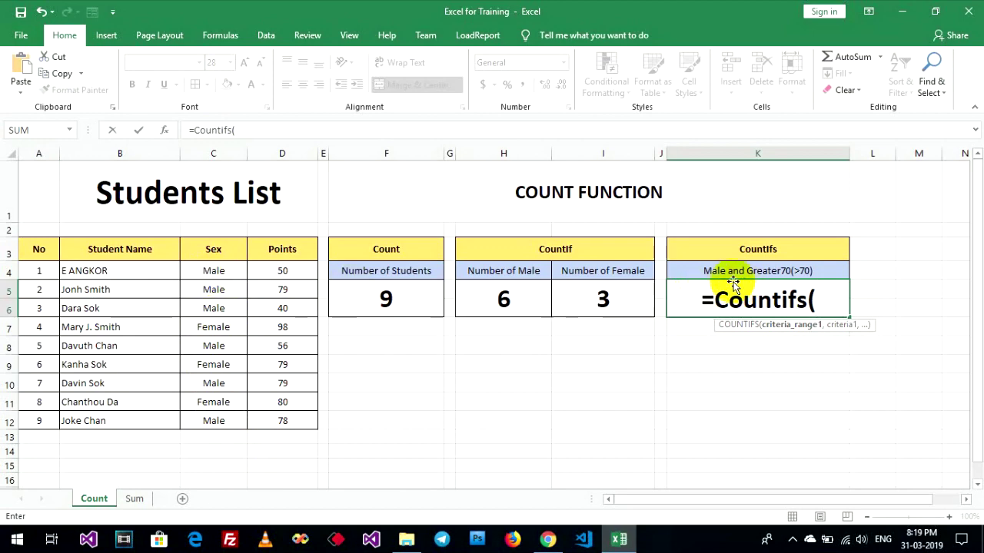
{"action": "left_click_drag", "start_coordinate": [213, 269], "coordinate": [208, 418]}
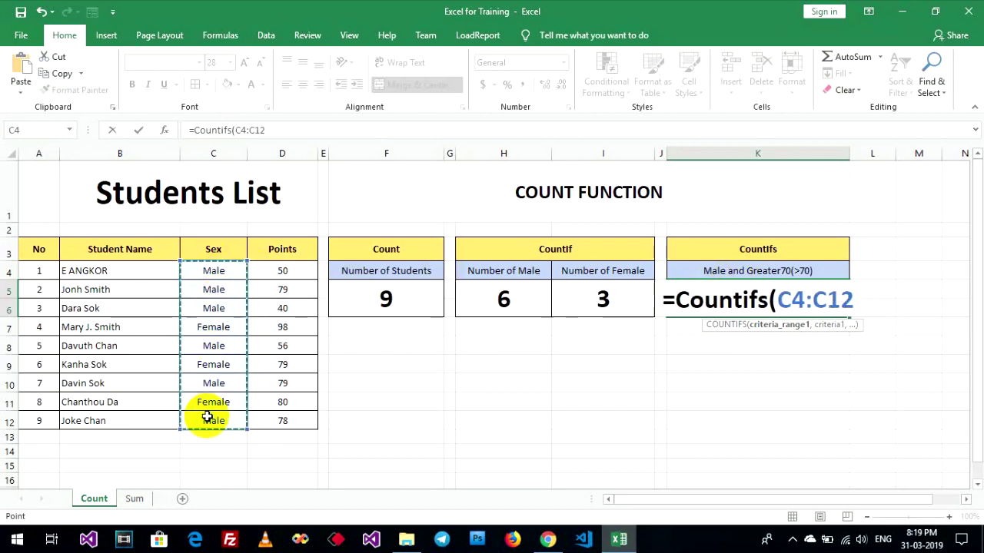
{"action": "type", "text": ","}
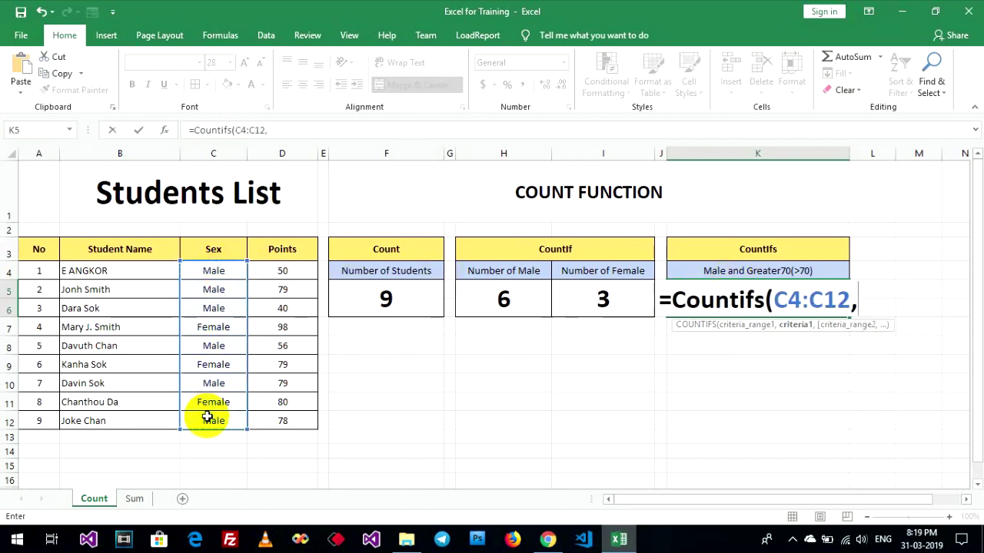
{"action": "type", "text": "\""}
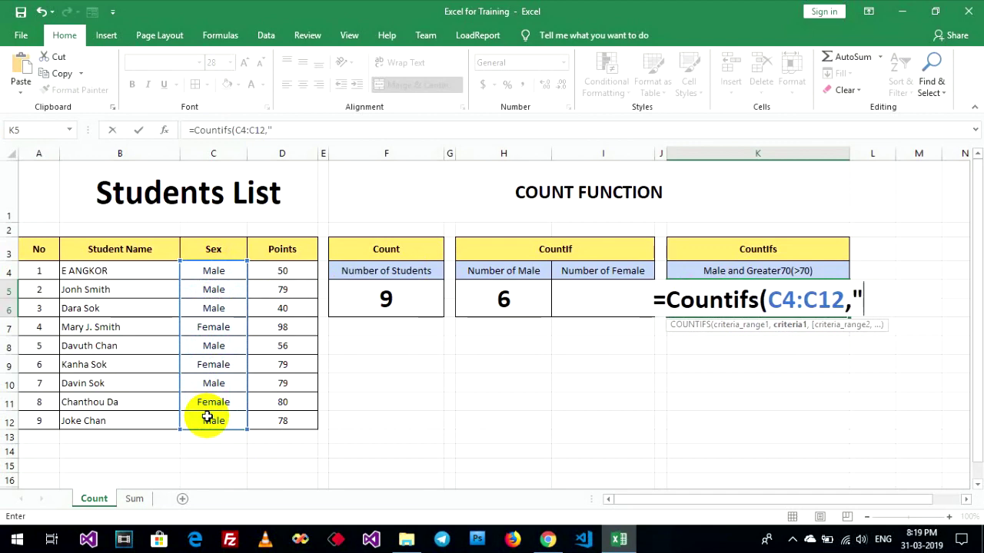
{"action": "type", "text": "Male\""}
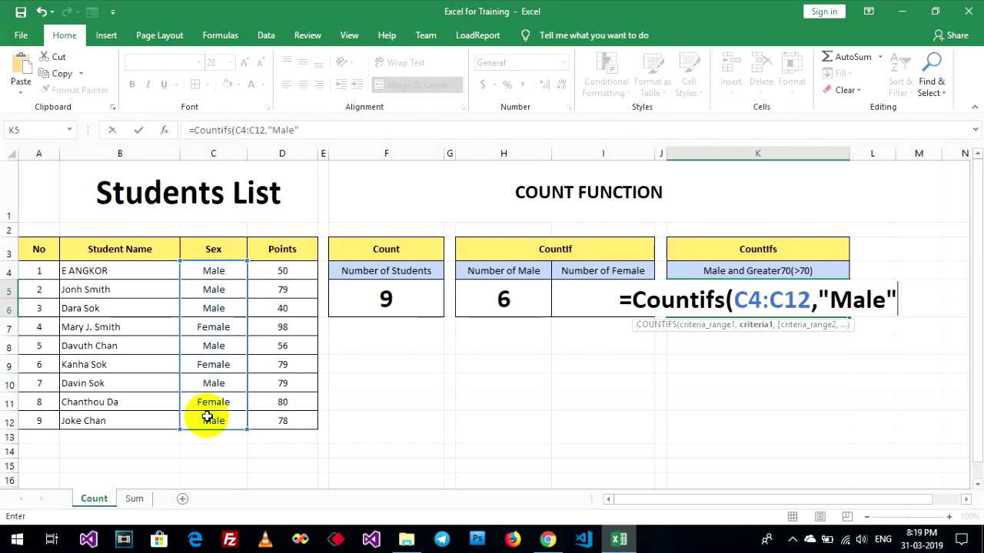
{"action": "type", "text": ","}
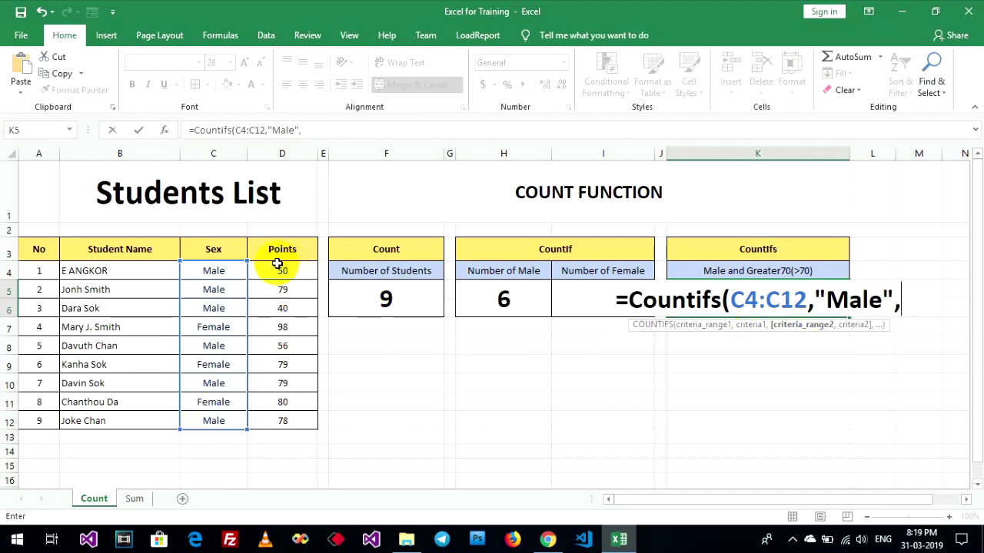
{"action": "left_click_drag", "start_coordinate": [276, 269], "coordinate": [281, 421]}
{"action": "type", "text": ",\">70"}
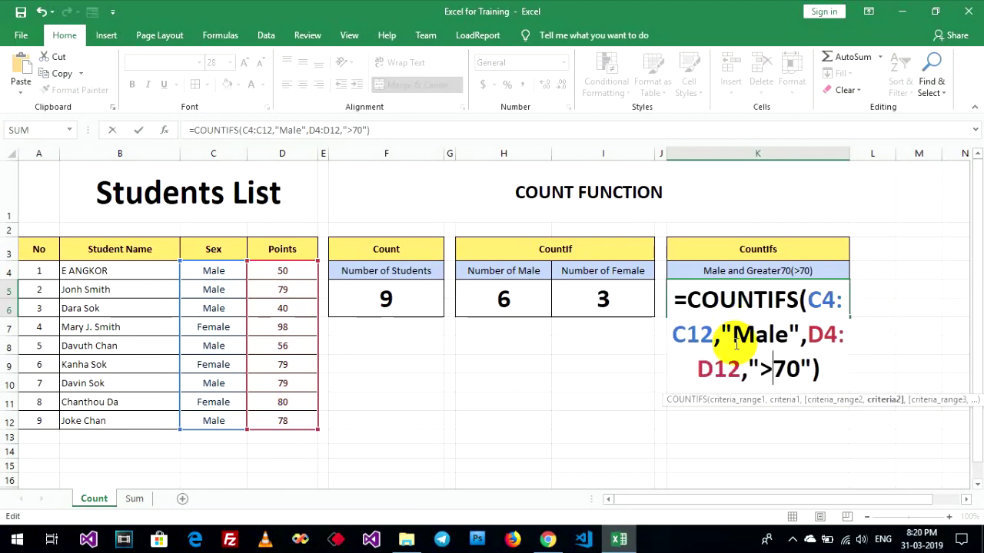
{"action": "key", "text": "Return"}
{"action": "left_click", "coordinate": [724, 313]}
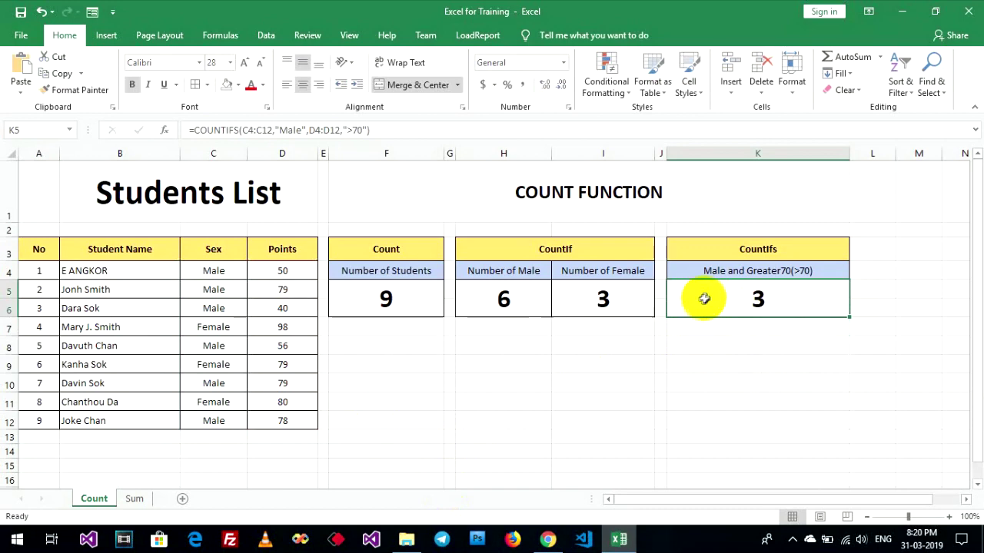
Step: Check the Sex entries in column C to find the male students
{"action": "left_click", "coordinate": [219, 287]}
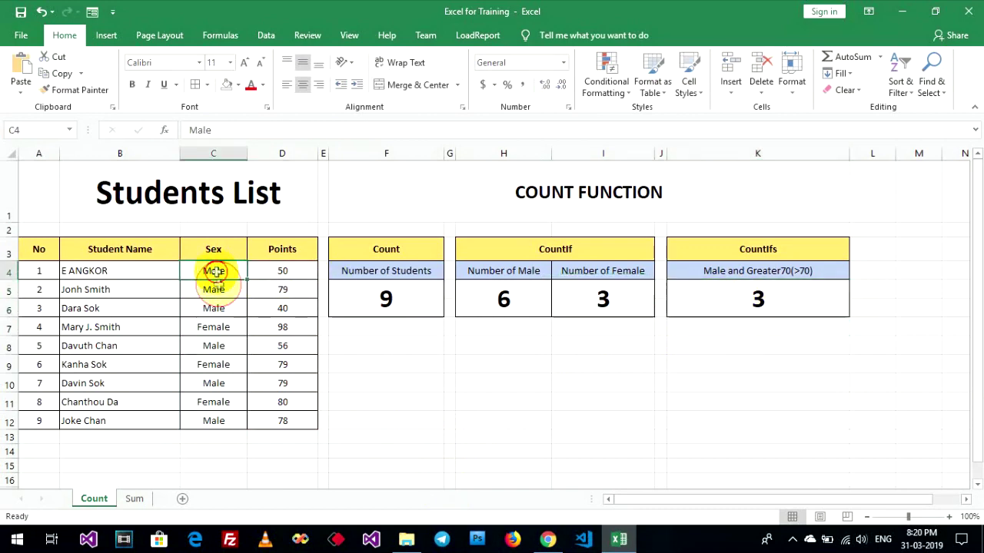
{"action": "left_click", "coordinate": [219, 308]}
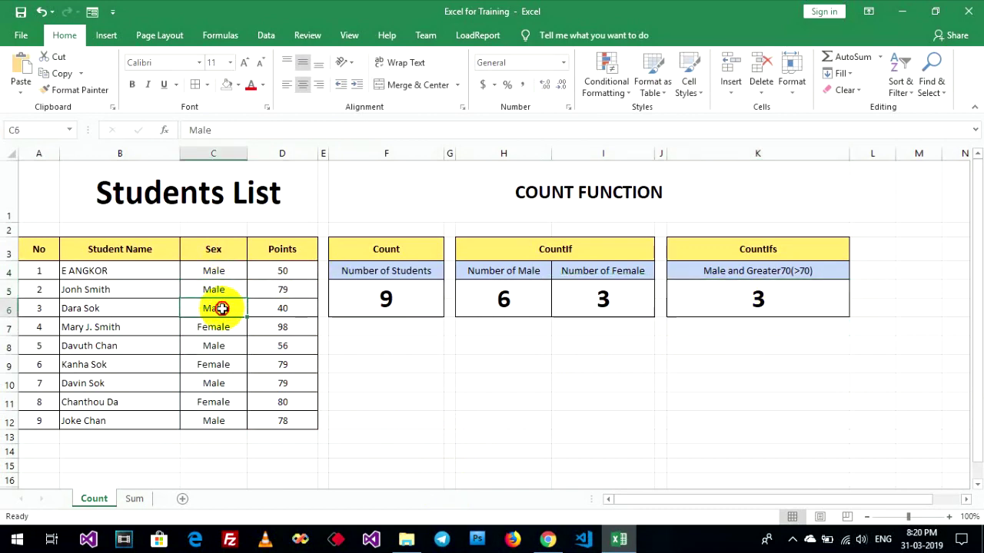
{"action": "left_click", "coordinate": [219, 327]}
{"action": "left_click", "coordinate": [219, 346]}
{"action": "left_click", "coordinate": [219, 383]}
{"action": "left_click", "coordinate": [220, 422]}
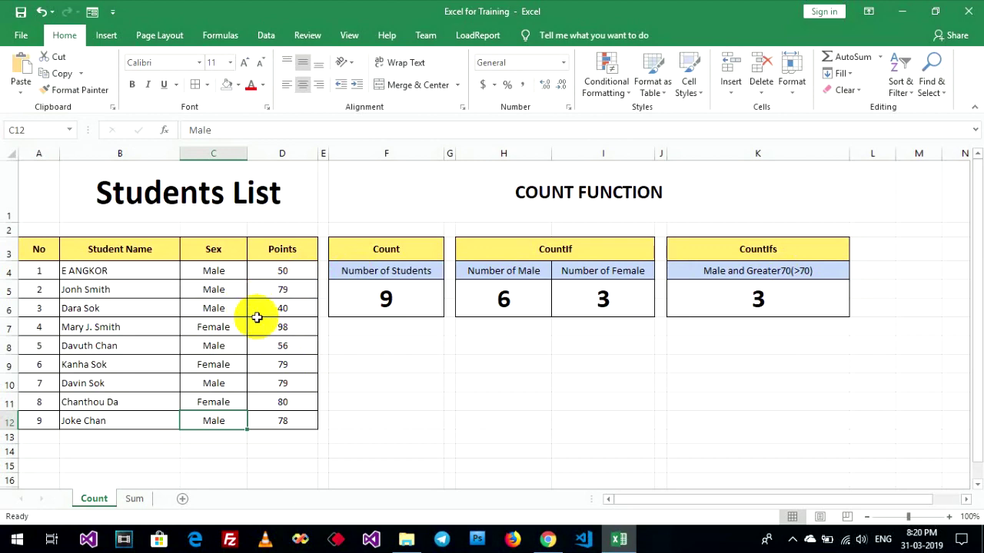
Step: Check the male students' points and return to the COUNTIFS result in K5
{"action": "left_click", "coordinate": [272, 290]}
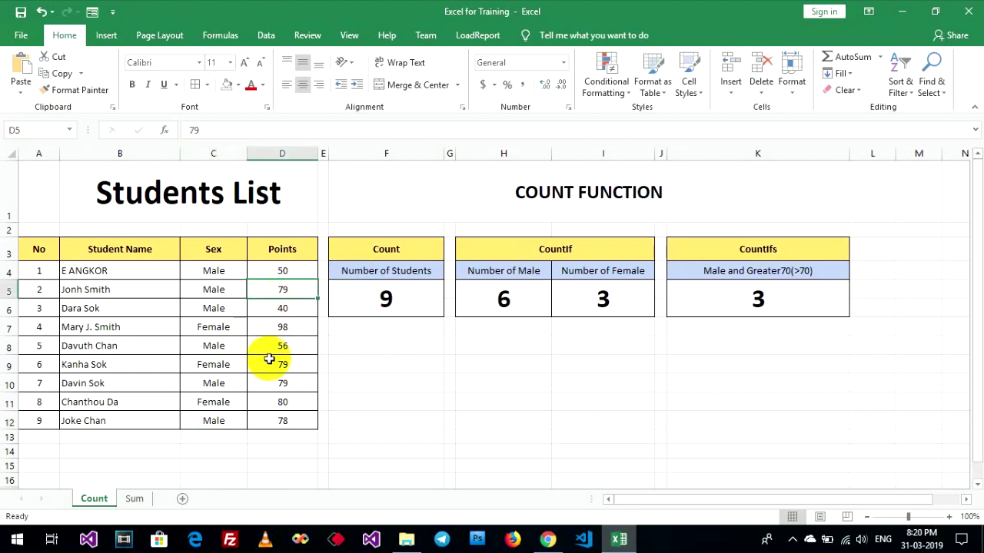
{"action": "left_click", "coordinate": [271, 384]}
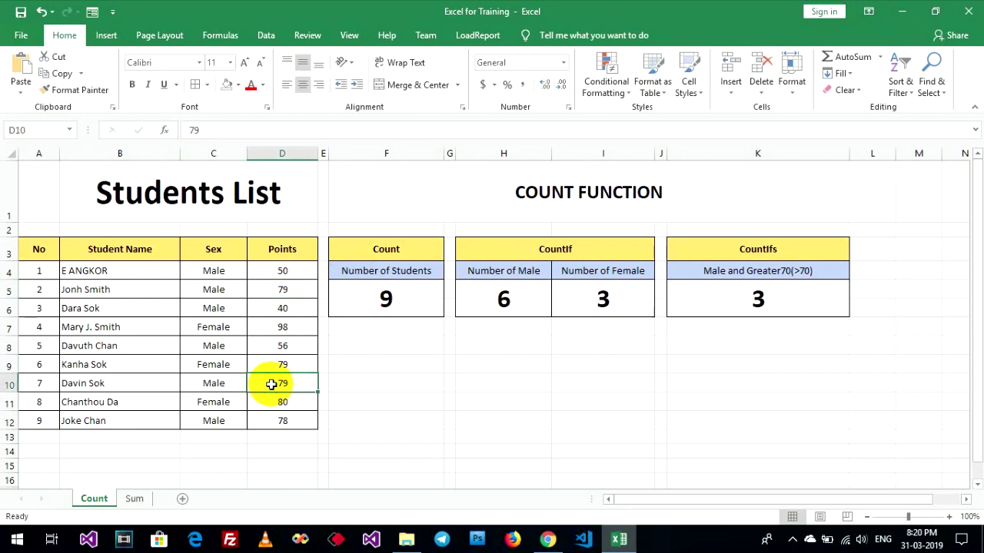
{"action": "left_click", "coordinate": [270, 422]}
{"action": "left_click", "coordinate": [768, 303]}
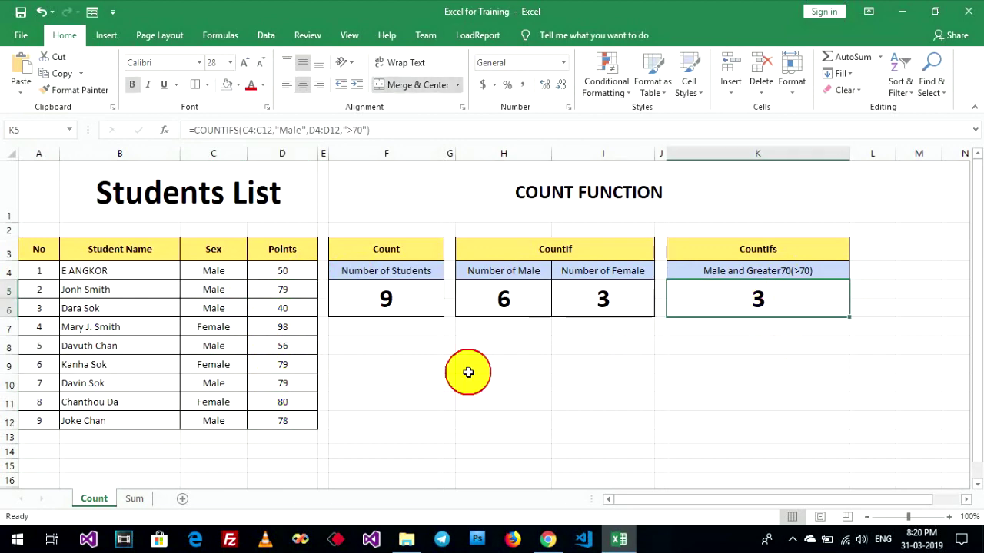
{"action": "left_click", "coordinate": [579, 442]}
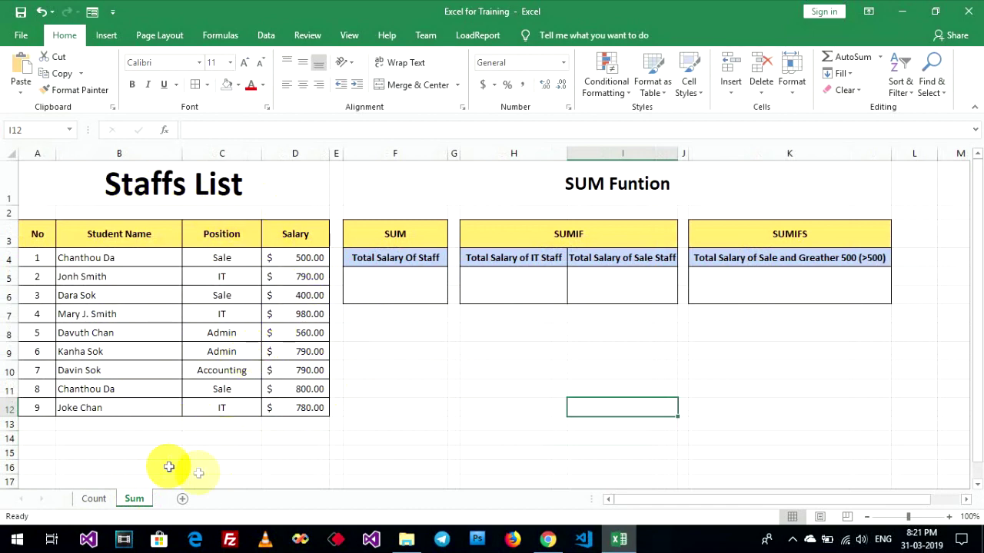
{"action": "left_click", "coordinate": [296, 480]}
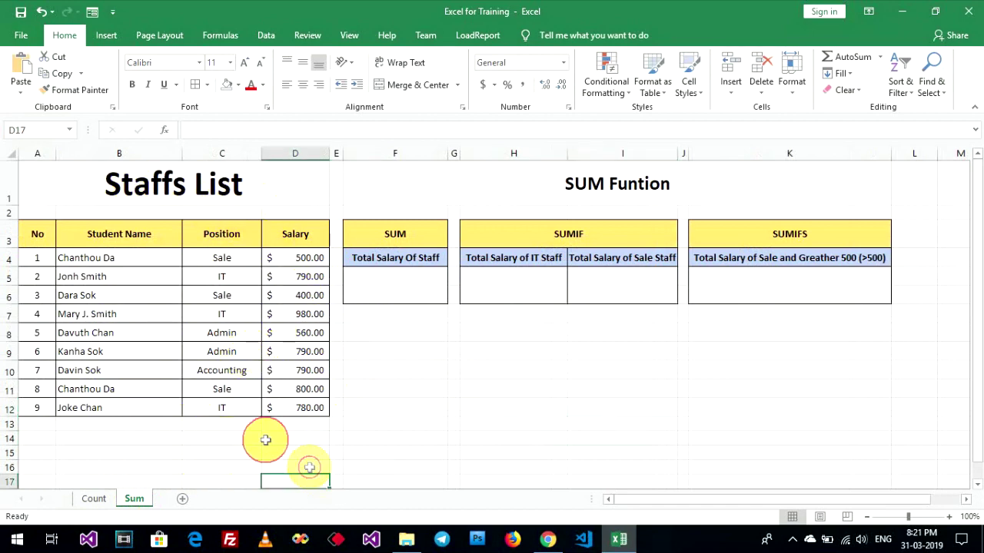
{"action": "left_click", "coordinate": [99, 235]}
{"action": "left_click", "coordinate": [221, 235]}
{"action": "left_click", "coordinate": [300, 234]}
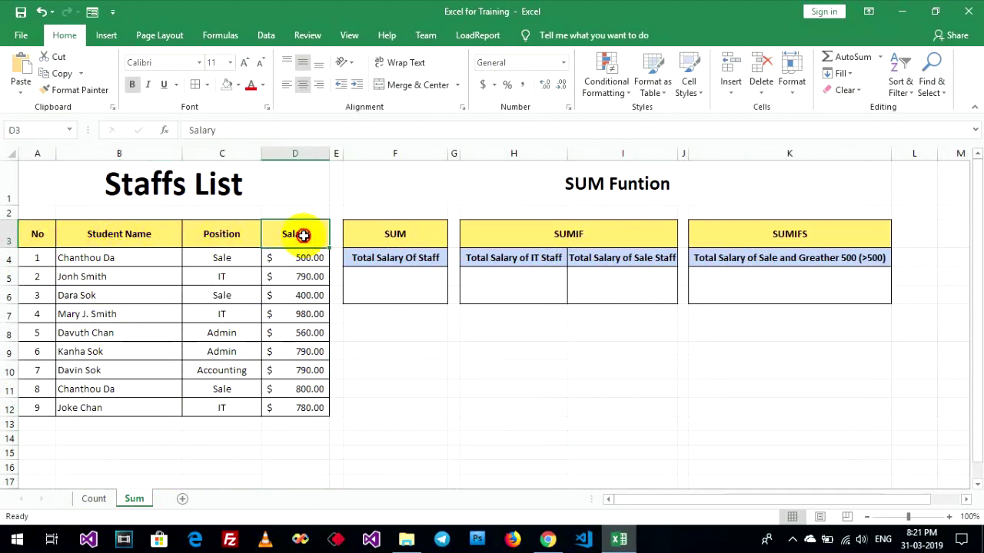
{"action": "left_click", "coordinate": [412, 394]}
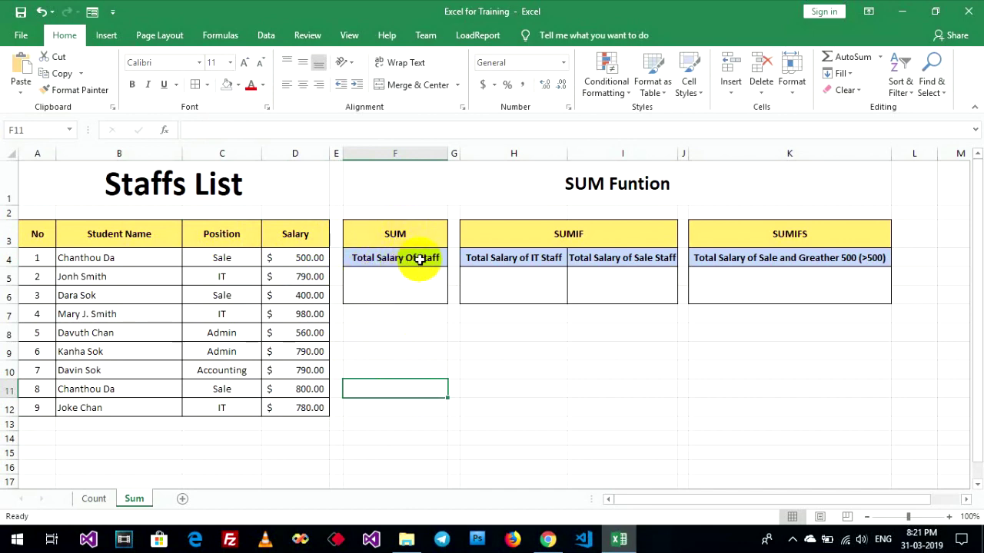
{"action": "left_click", "coordinate": [401, 285]}
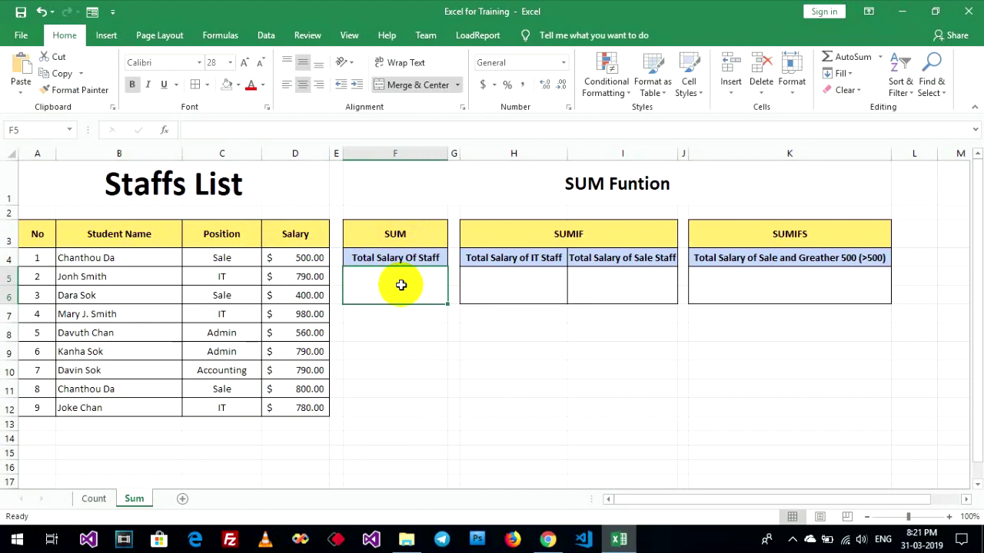
Step: Enter =SUM(D4:D12) in F5 for the total staff salary of $6,390.00
{"action": "type", "text": "+"}
{"action": "key", "text": "BackSpace"}
{"action": "type", "text": "="}
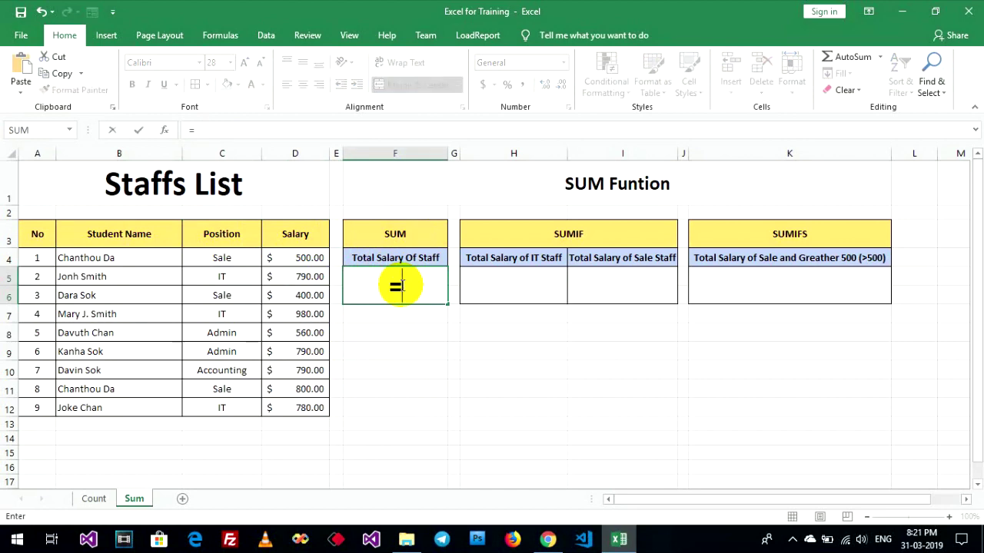
{"action": "type", "text": "Sum("}
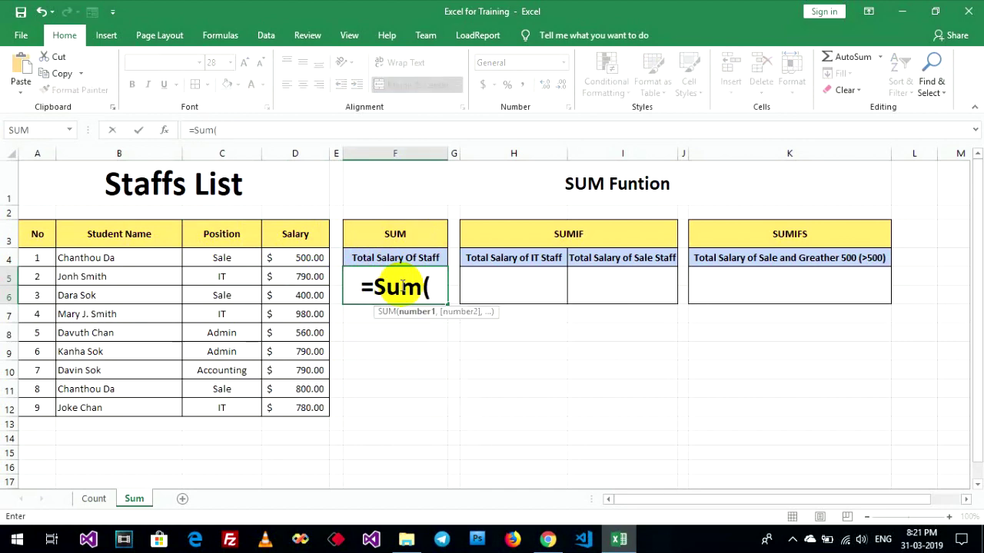
{"action": "left_click", "coordinate": [288, 256]}
{"action": "left_click_drag", "start_coordinate": [288, 257], "coordinate": [292, 405]}
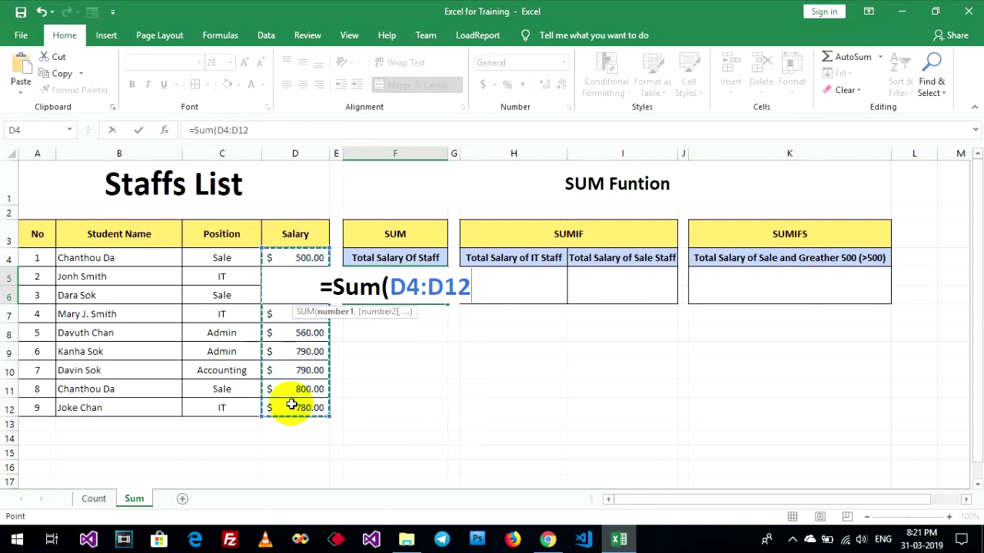
{"action": "type", "text": ")"}
{"action": "key", "text": "Return"}
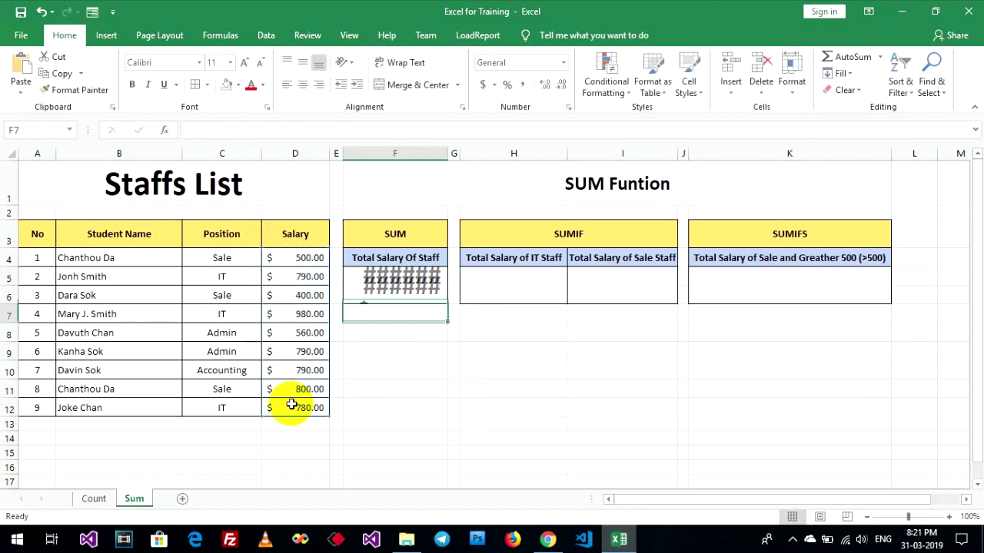
Step: Autofit column F so the total displays fully, then recheck its formula
{"action": "double_click", "coordinate": [447, 153]}
{"action": "left_click", "coordinate": [471, 388]}
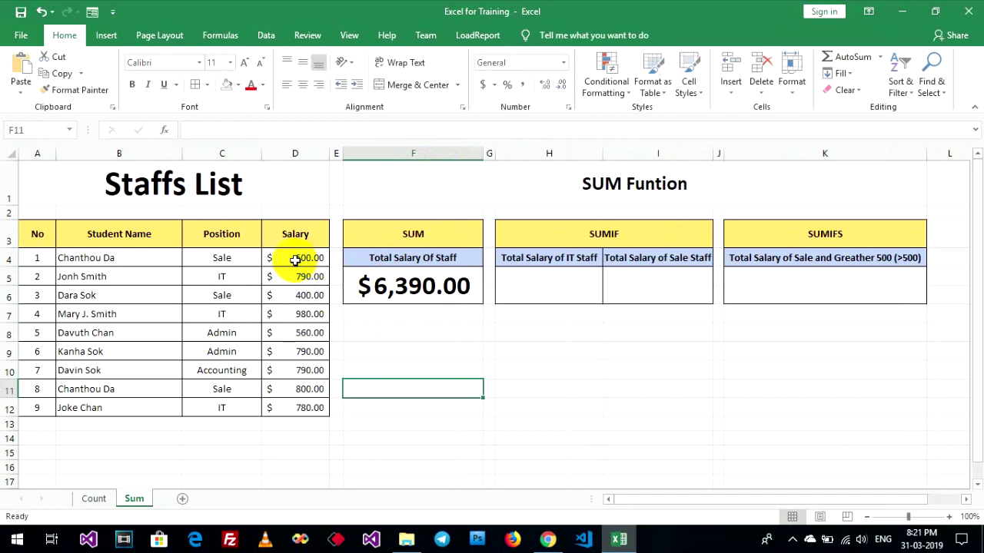
{"action": "left_click", "coordinate": [385, 289]}
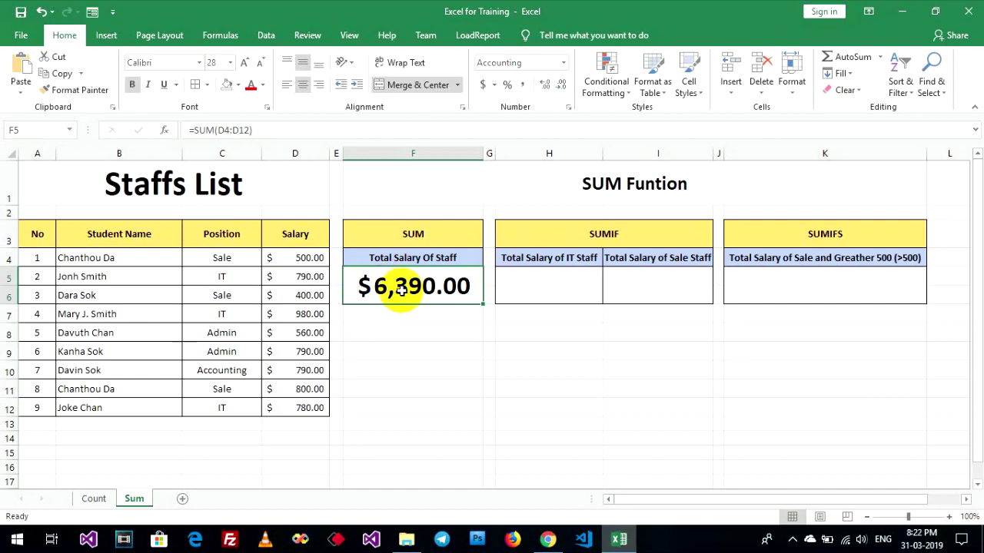
{"action": "left_click", "coordinate": [397, 330]}
{"action": "left_click", "coordinate": [406, 292]}
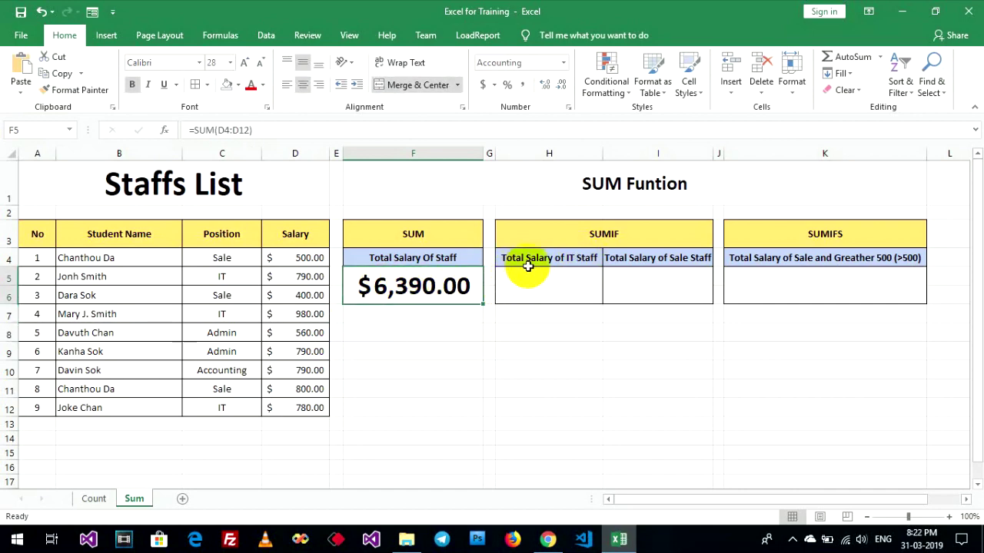
Step: Enter =SUMIF(C4:C12,"IT",D4:D12) in the IT Staff total cell H5
{"action": "left_click", "coordinate": [552, 286]}
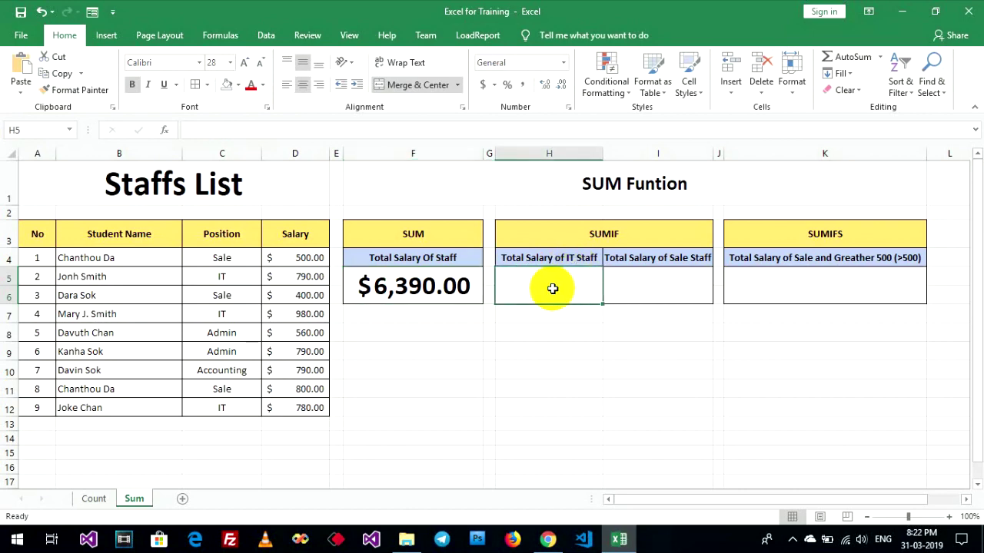
{"action": "type", "text": "="}
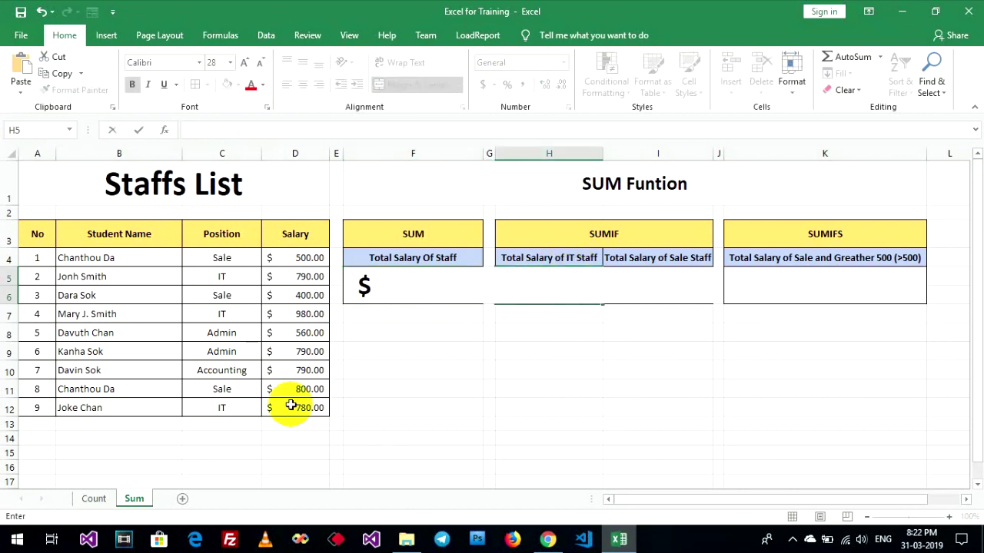
{"action": "type", "text": "SUM"}
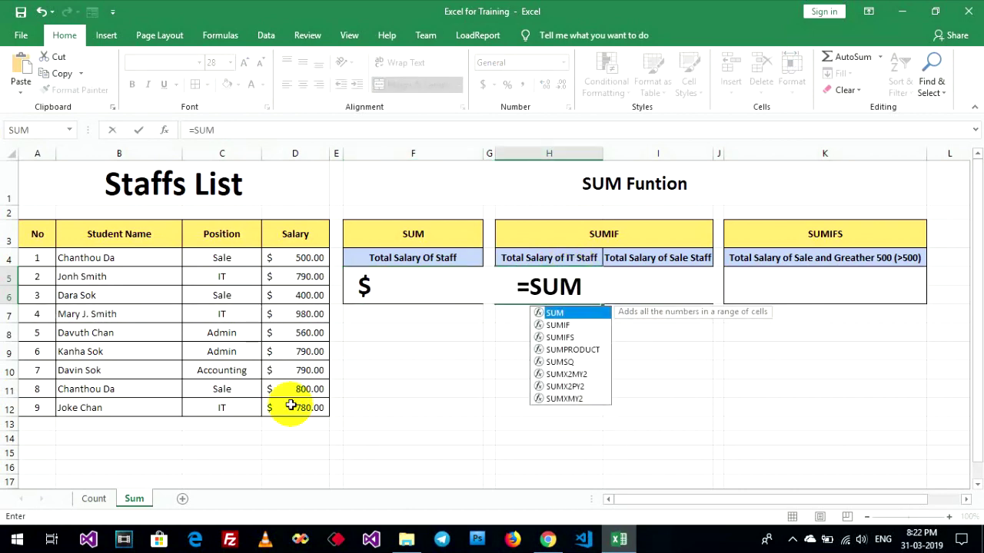
{"action": "type", "text": "IF("}
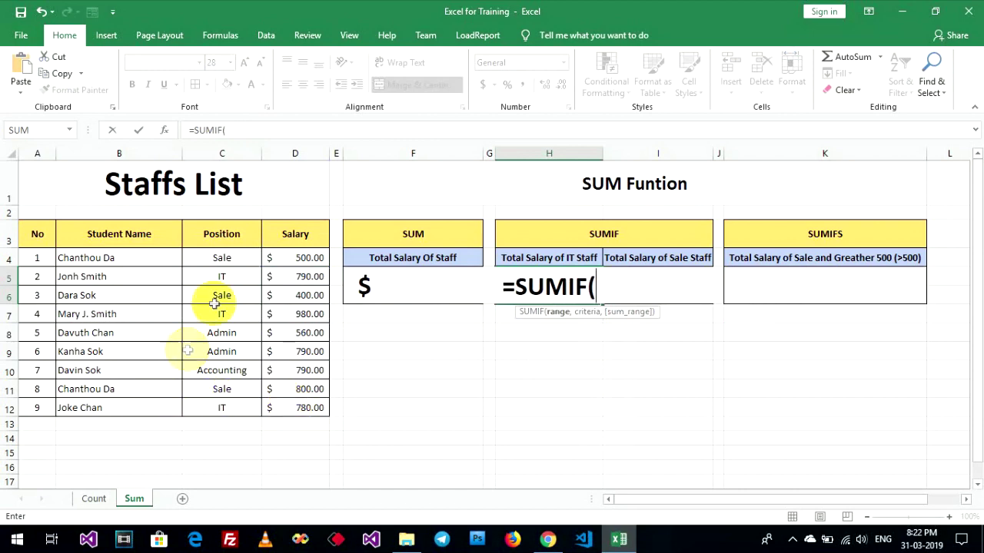
{"action": "left_click", "coordinate": [213, 252]}
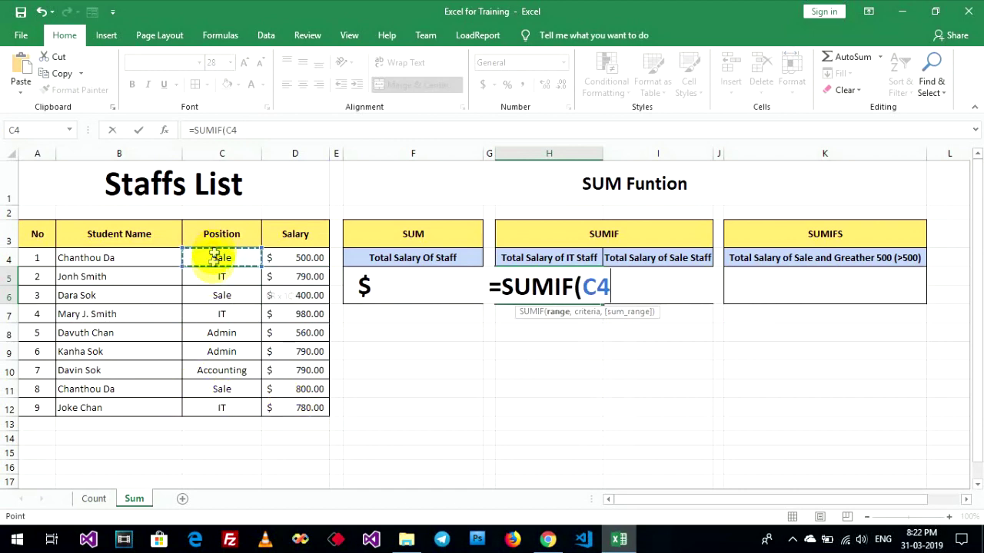
{"action": "left_click_drag", "start_coordinate": [214, 254], "coordinate": [215, 402]}
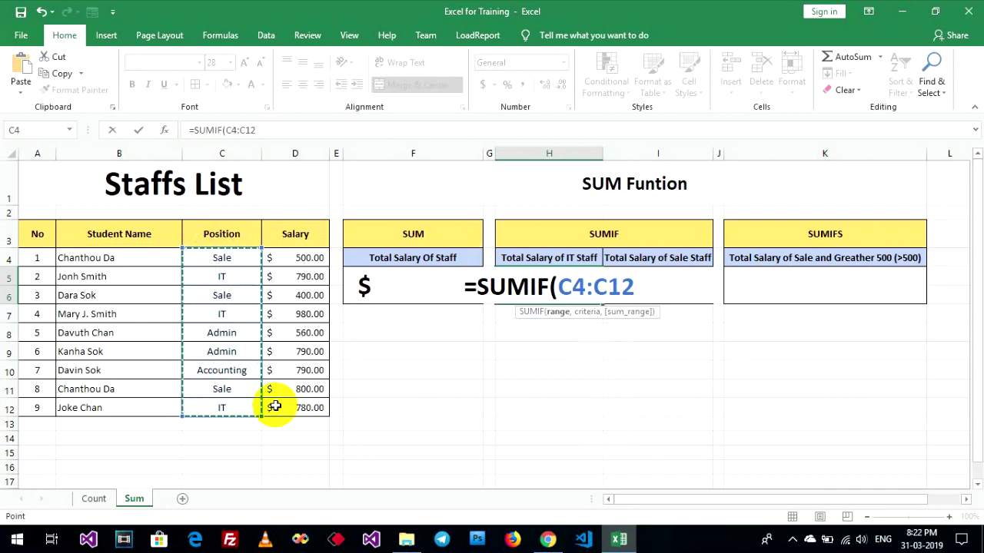
{"action": "type", "text": ",\"IT\""}
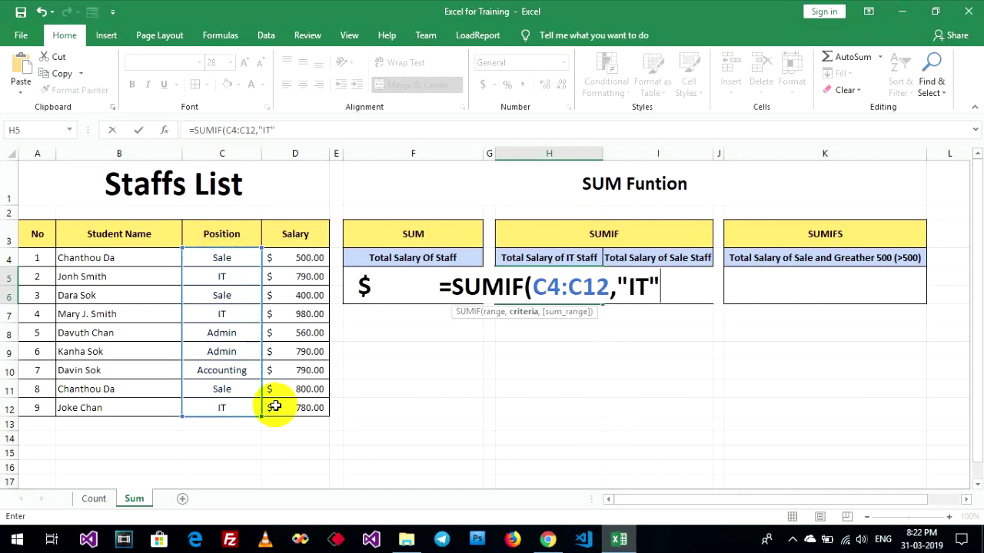
{"action": "type", "text": ","}
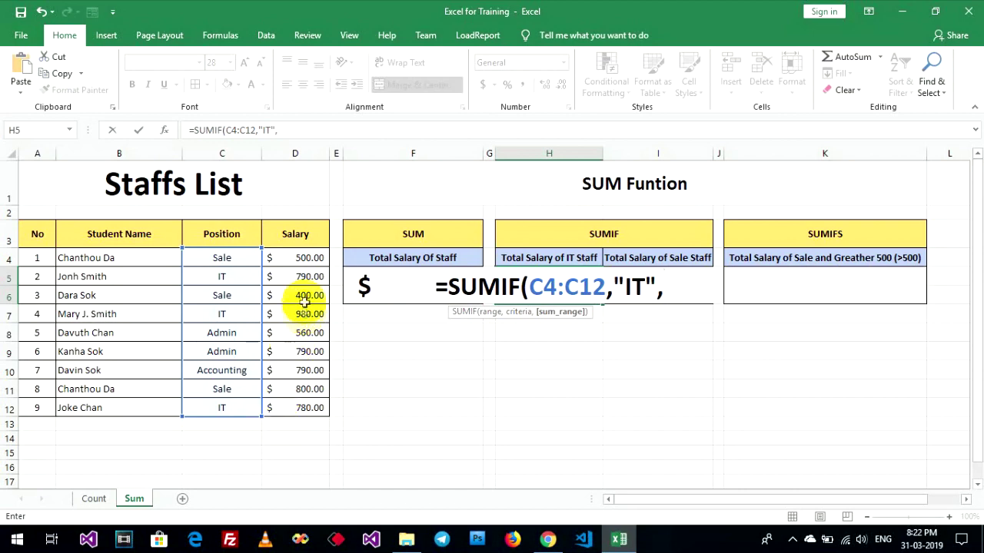
{"action": "left_click_drag", "start_coordinate": [293, 256], "coordinate": [297, 406]}
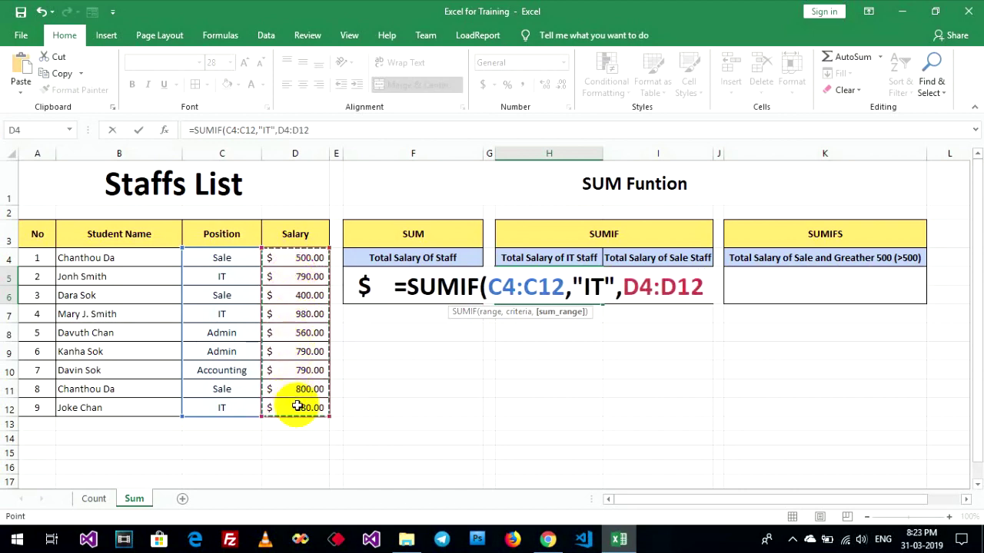
{"action": "type", "text": ")"}
{"action": "key", "text": "Return"}
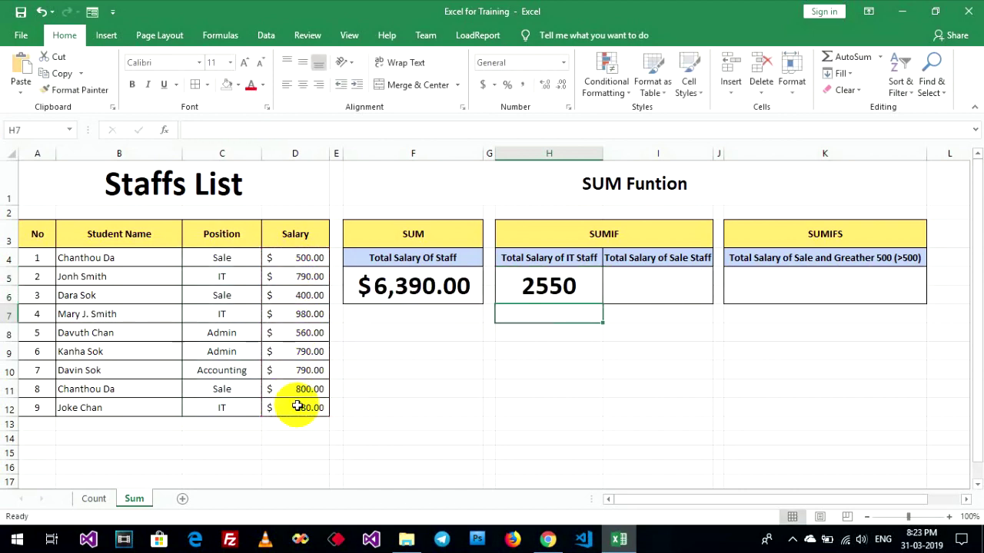
Step: Format the IT total as accounting currency, $2,550.00, and autofit column H
{"action": "left_click", "coordinate": [555, 291]}
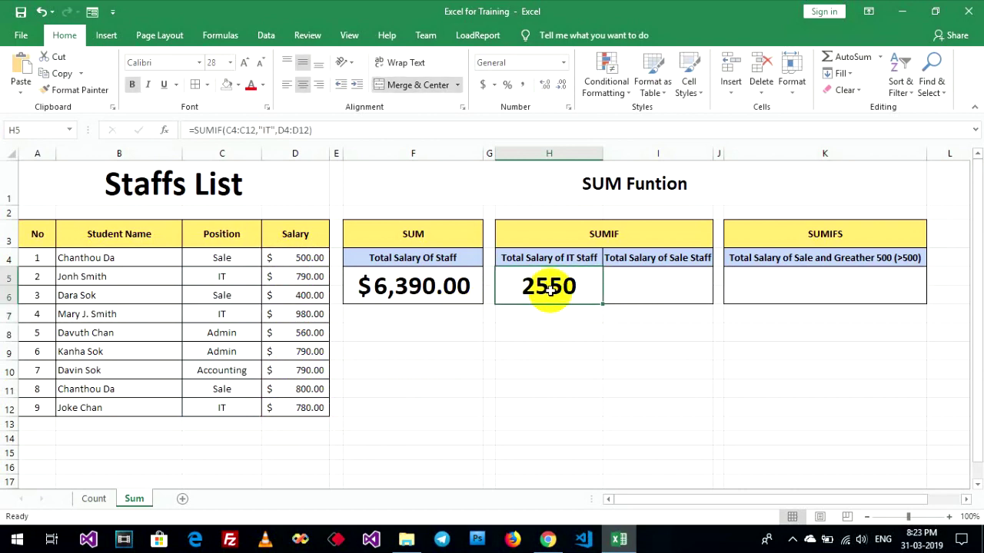
{"action": "left_click", "coordinate": [483, 84]}
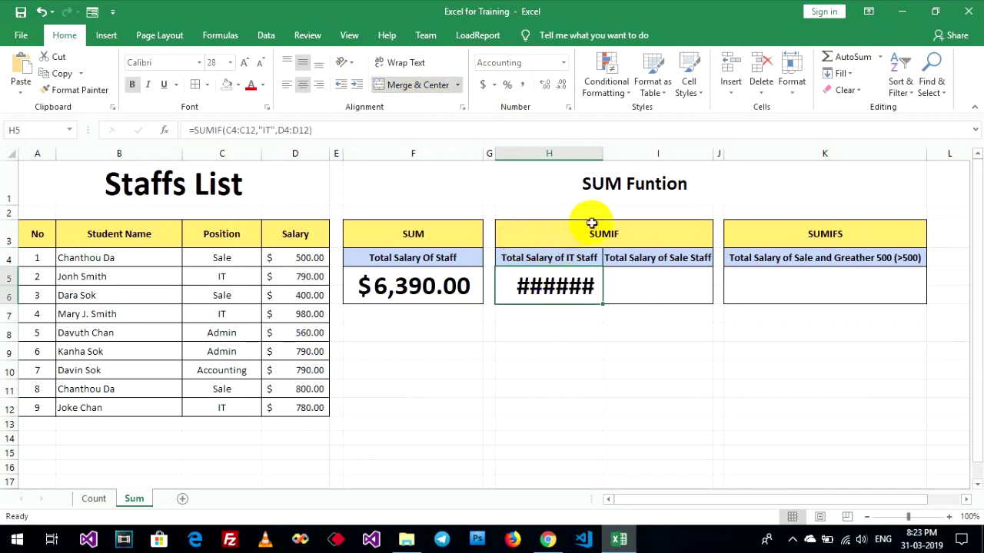
{"action": "double_click", "coordinate": [604, 153]}
{"action": "left_click", "coordinate": [586, 351]}
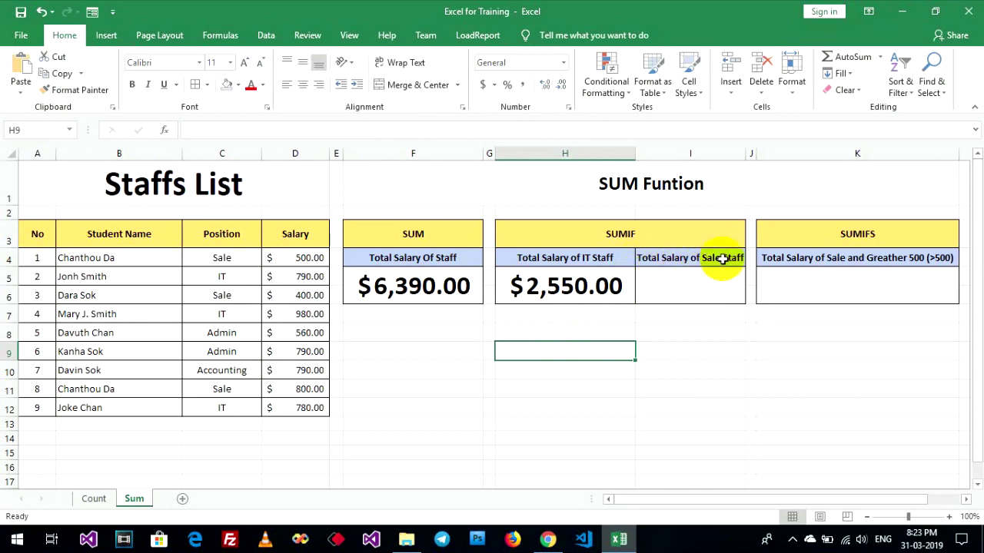
Step: Enter =SUMIF(C4:C12,"Sale",D4:D12) in the Sale Staff cell I5, returning 1700
{"action": "left_click", "coordinate": [675, 285]}
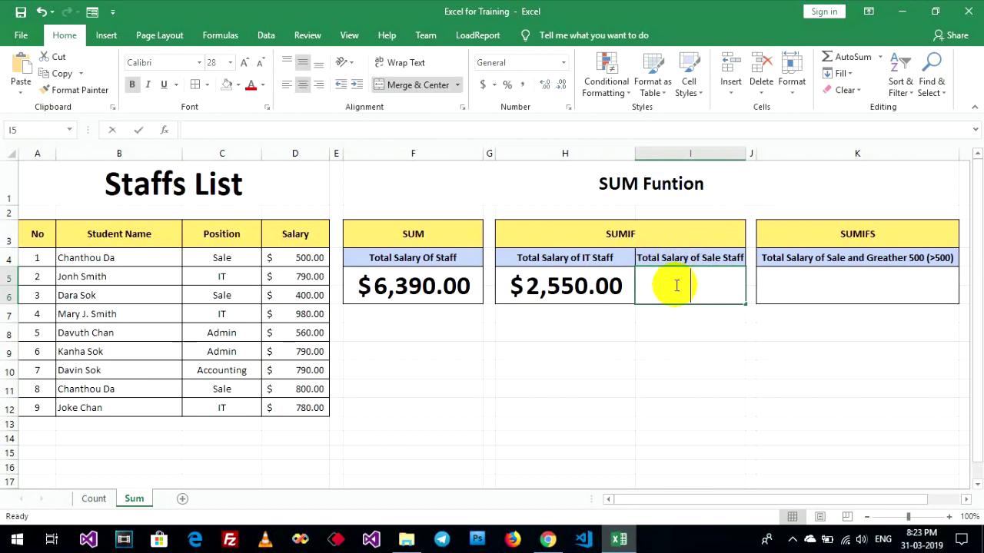
{"action": "type", "text": "=SUMIF"}
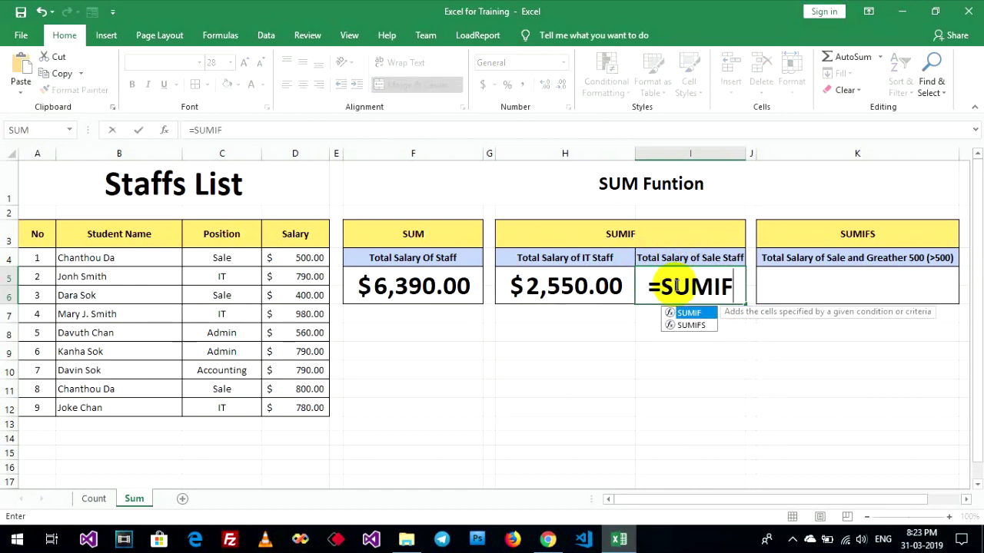
{"action": "type", "text": "("}
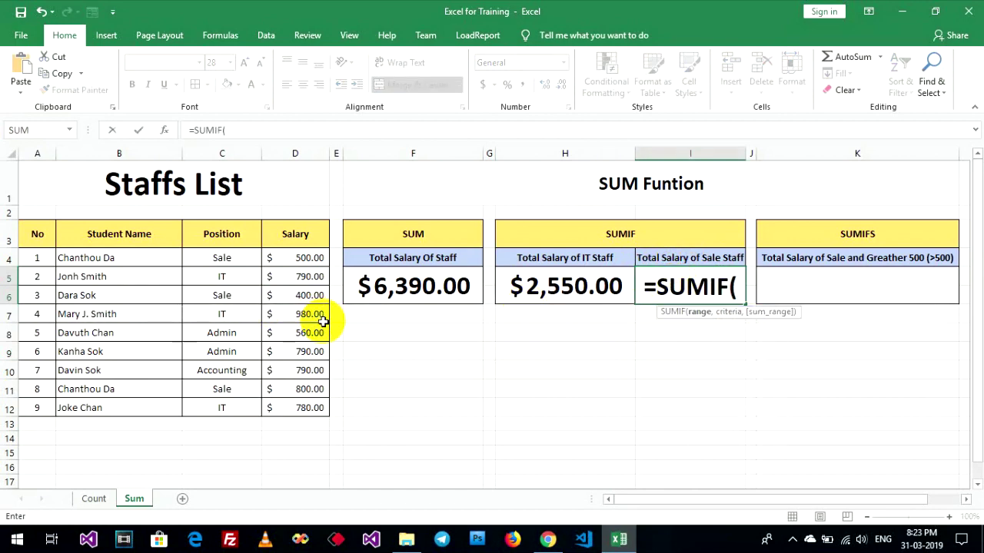
{"action": "left_click_drag", "start_coordinate": [211, 257], "coordinate": [231, 397]}
{"action": "type", "text": ","}
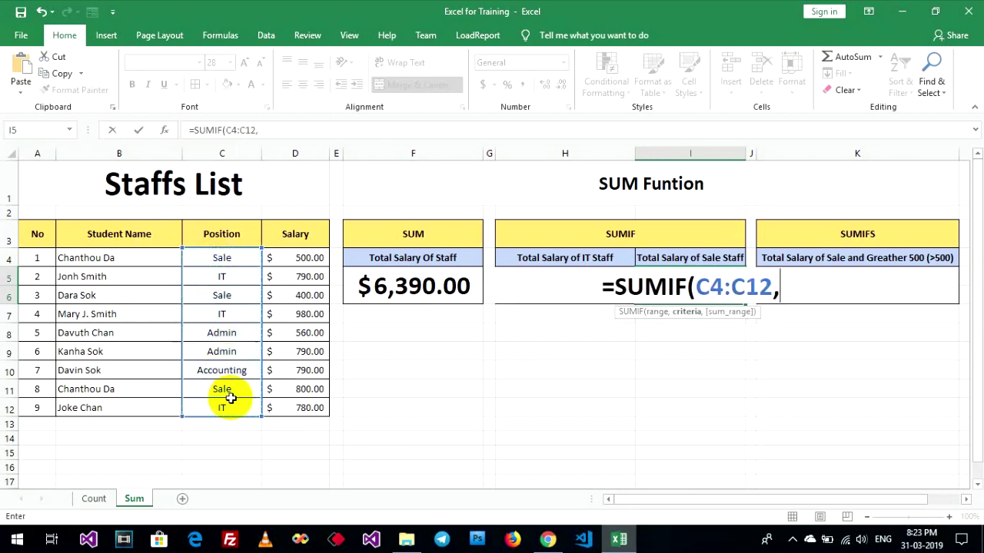
{"action": "type", "text": "\"SLA"}
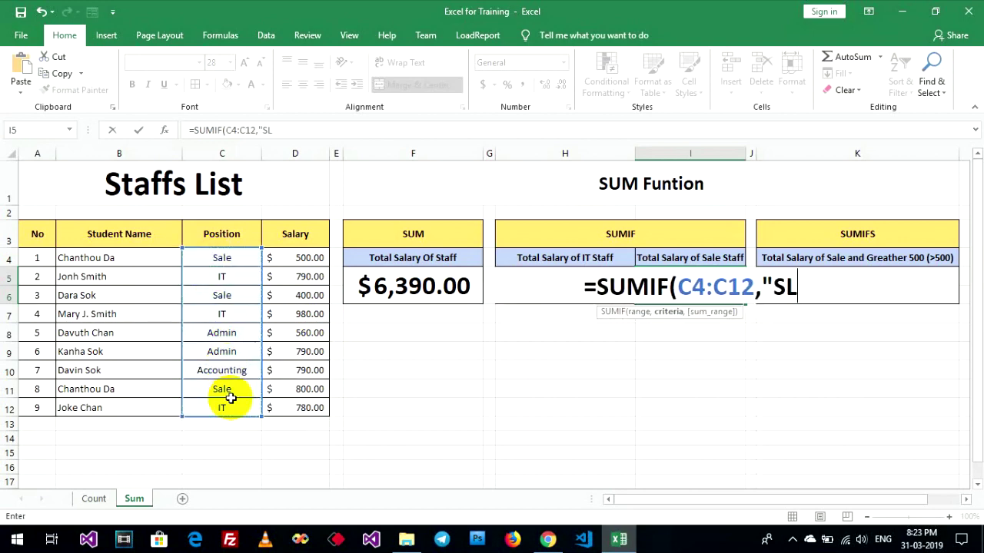
{"action": "key", "text": "BackSpace"}
{"action": "key", "text": "BackSpace"}
{"action": "type", "text": "ale\","}
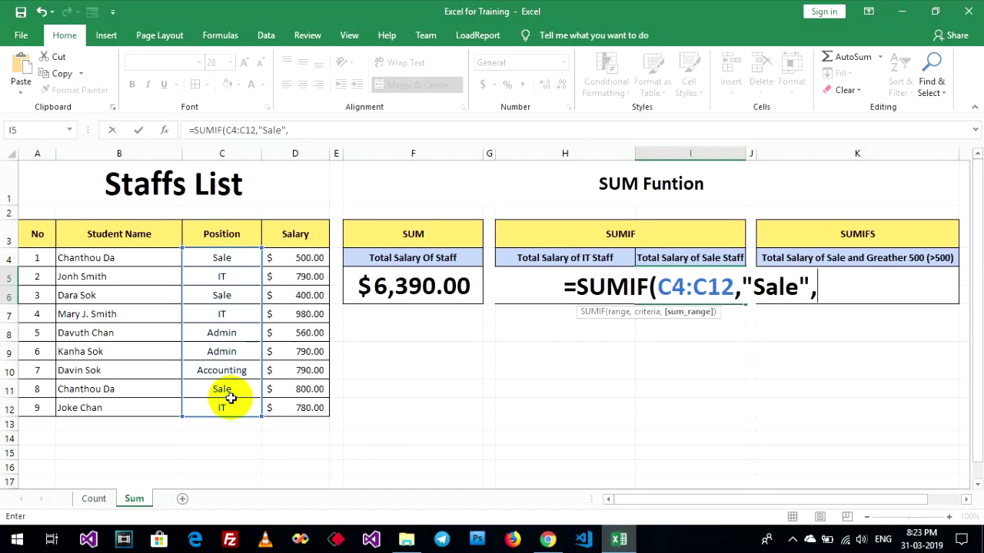
{"action": "left_click_drag", "start_coordinate": [314, 258], "coordinate": [304, 401]}
{"action": "type", "text": ")"}
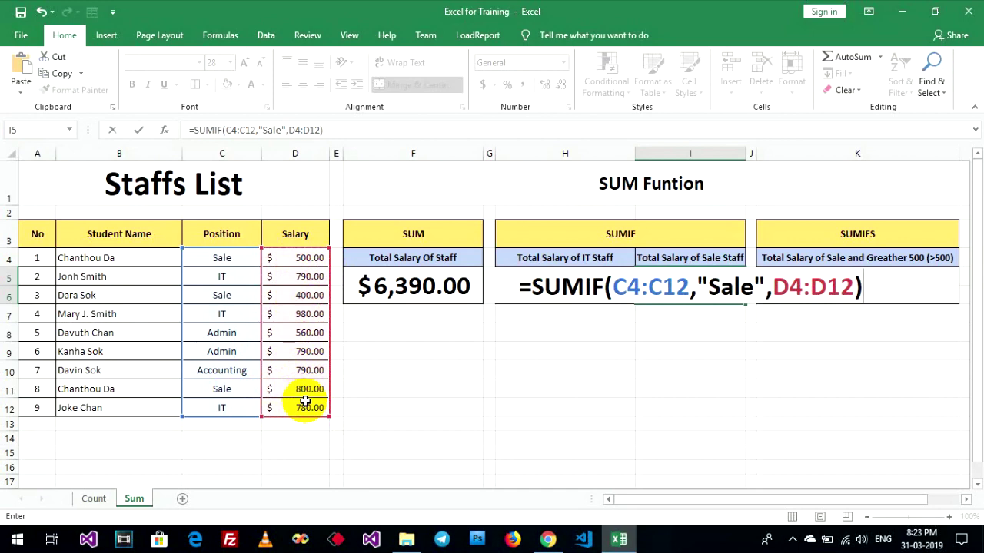
{"action": "key", "text": "Return"}
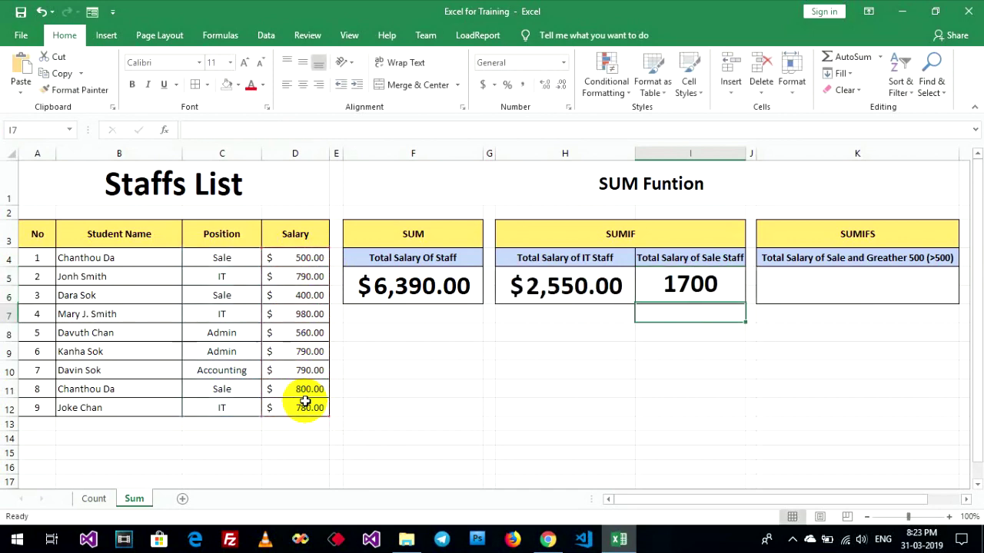
Step: Apply accounting format to the Sale total, $1,700.00, and autofit column I
{"action": "left_click", "coordinate": [670, 299]}
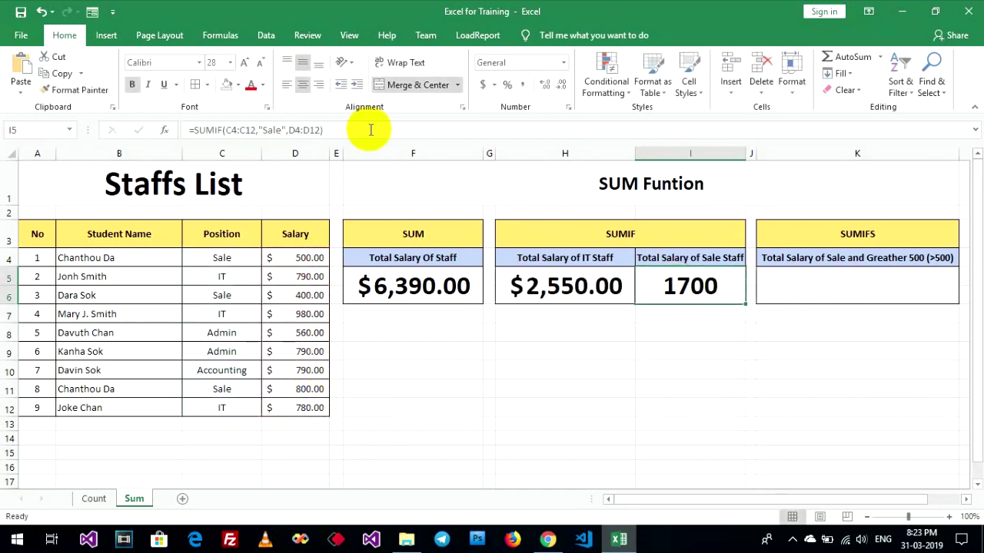
{"action": "left_click", "coordinate": [482, 85]}
{"action": "left_click", "coordinate": [862, 283]}
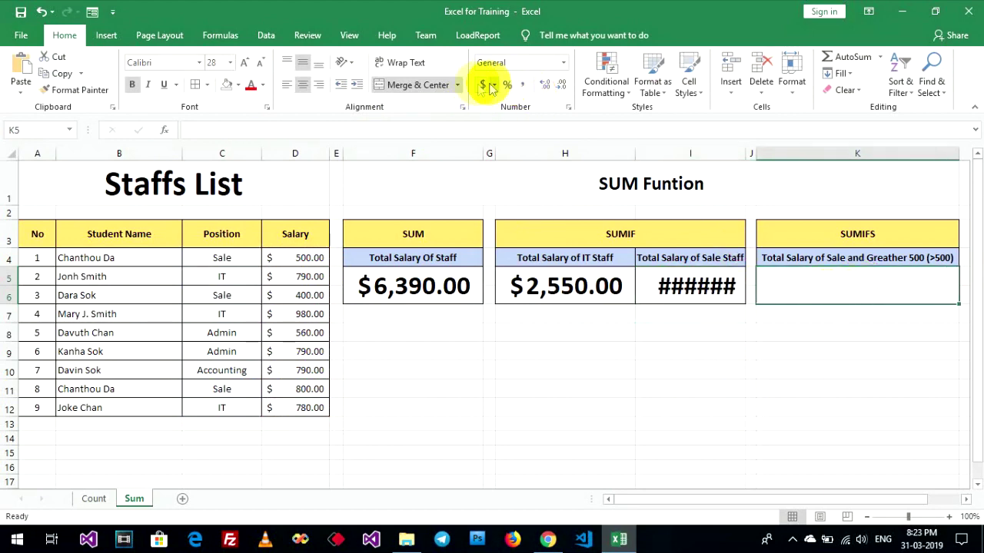
{"action": "left_click", "coordinate": [767, 399]}
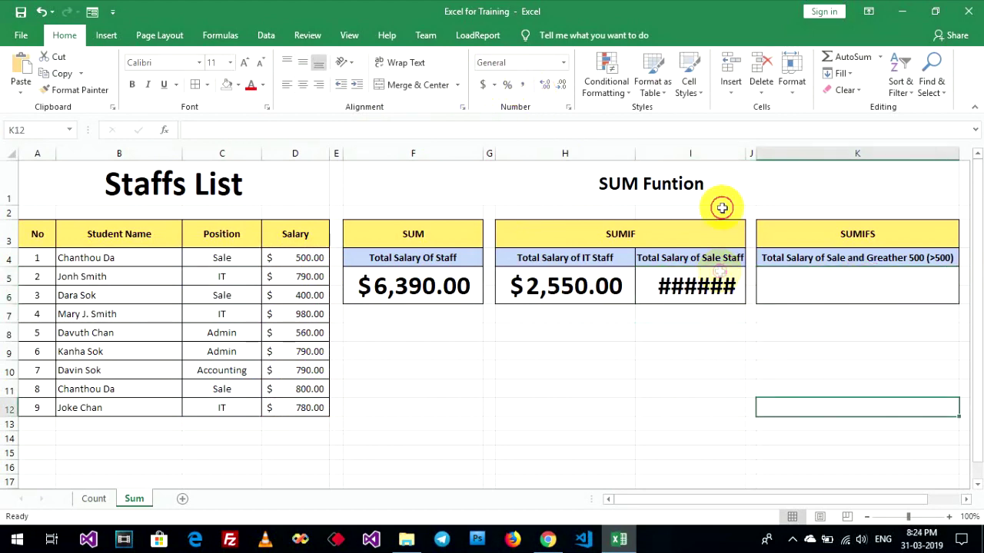
{"action": "double_click", "coordinate": [745, 154]}
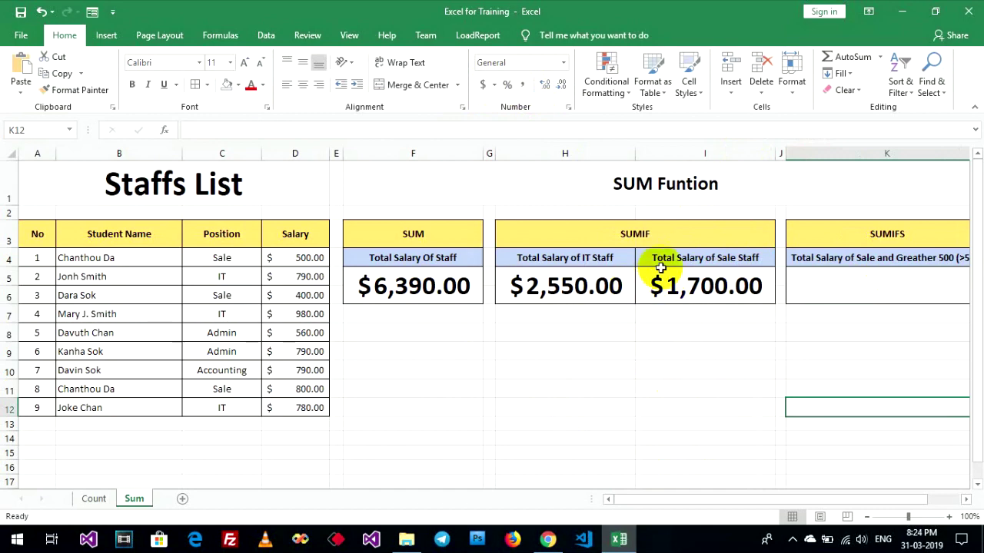
{"action": "left_click", "coordinate": [722, 287]}
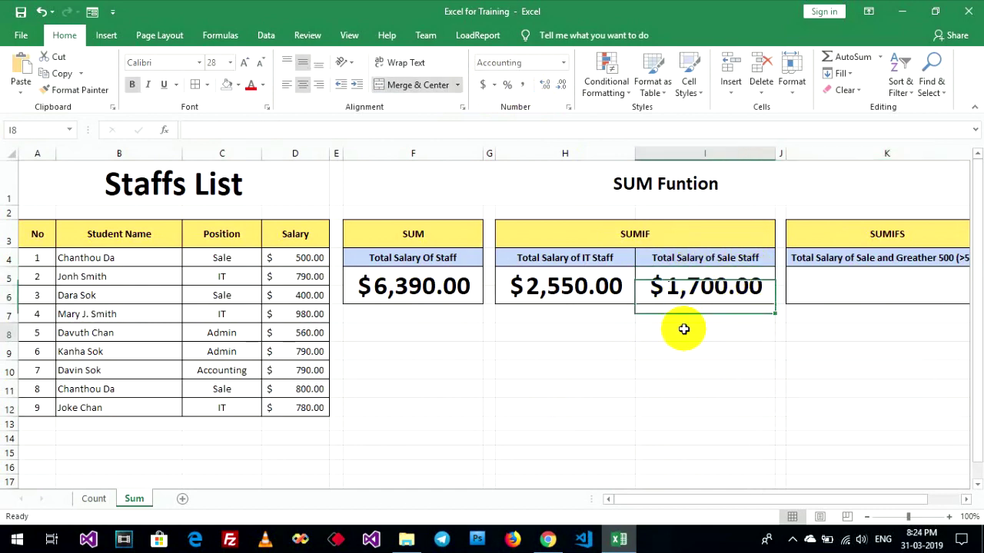
{"action": "left_click", "coordinate": [835, 296]}
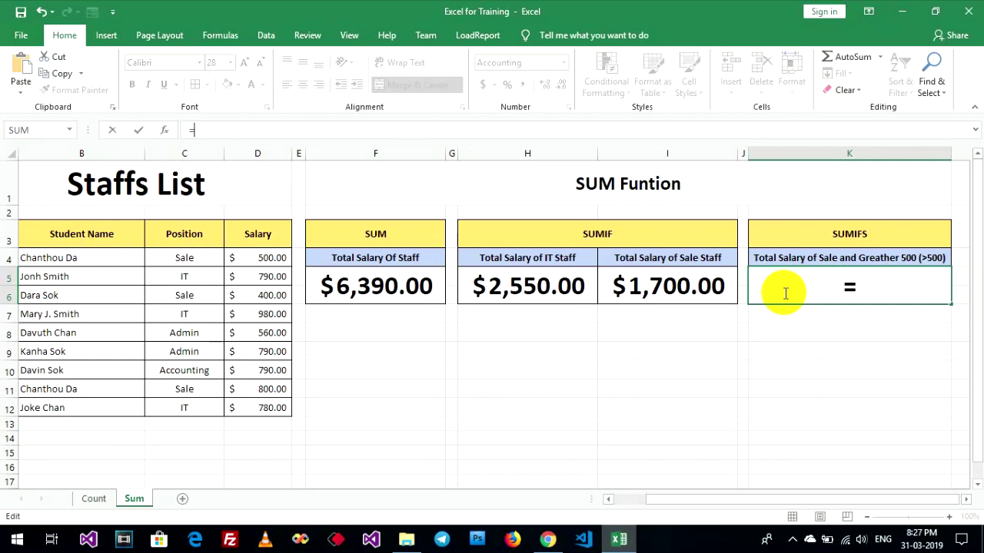
Step: Enter =SUMIFS(D4:D12,C4:C12,"Sale",D4:D12,">500") in K5 to get $800.00
{"action": "type", "text": "SUMIF"}
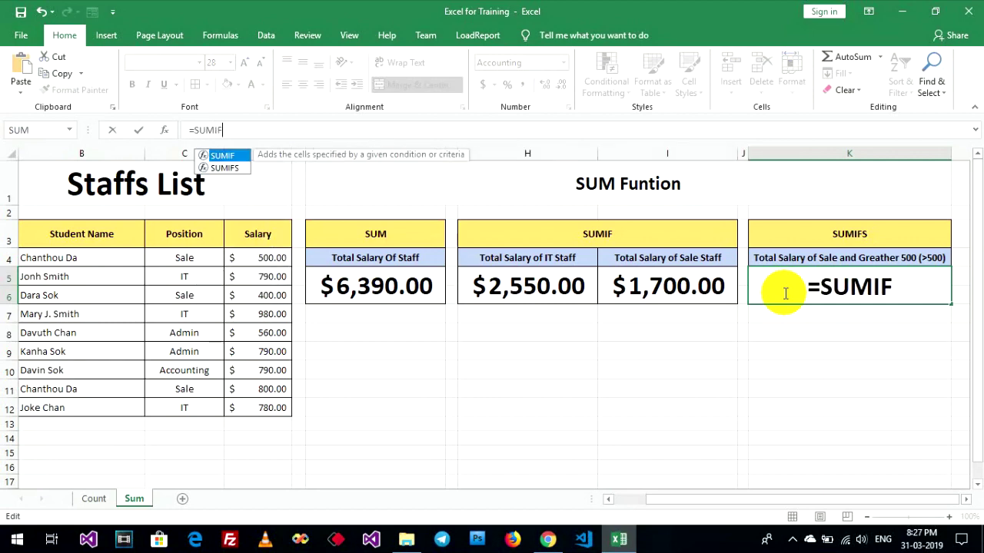
{"action": "type", "text": "S("}
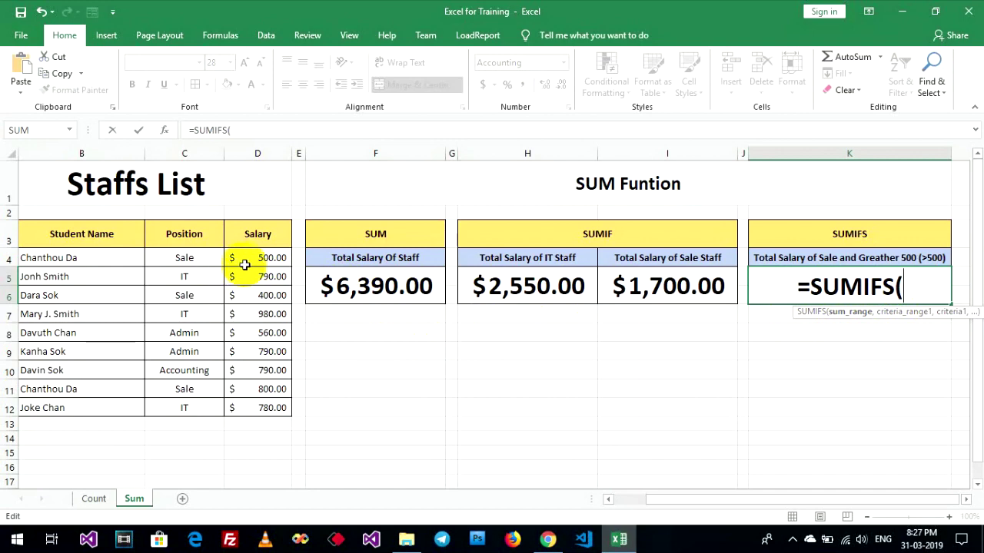
{"action": "left_click_drag", "start_coordinate": [251, 256], "coordinate": [259, 407]}
{"action": "type", "text": ","}
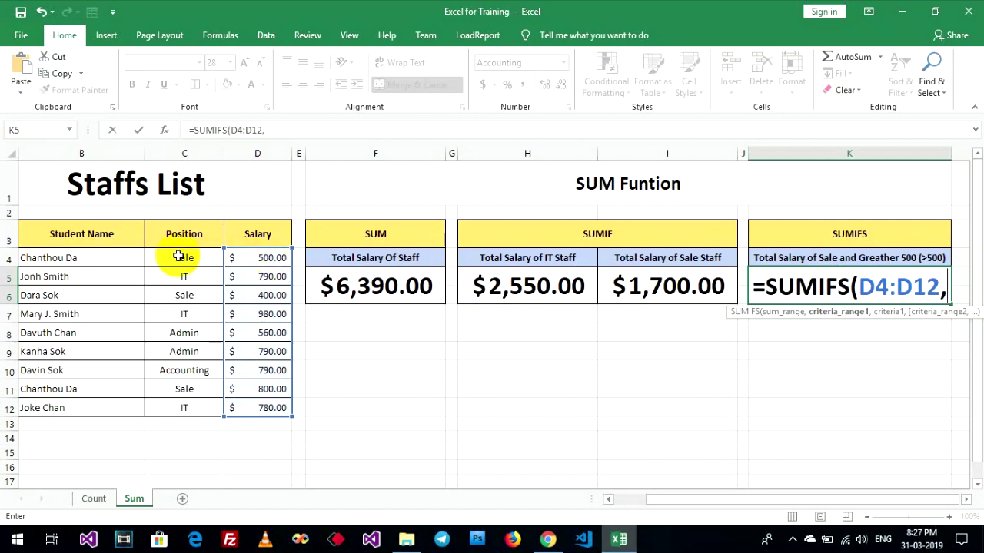
{"action": "left_click_drag", "start_coordinate": [178, 257], "coordinate": [187, 402]}
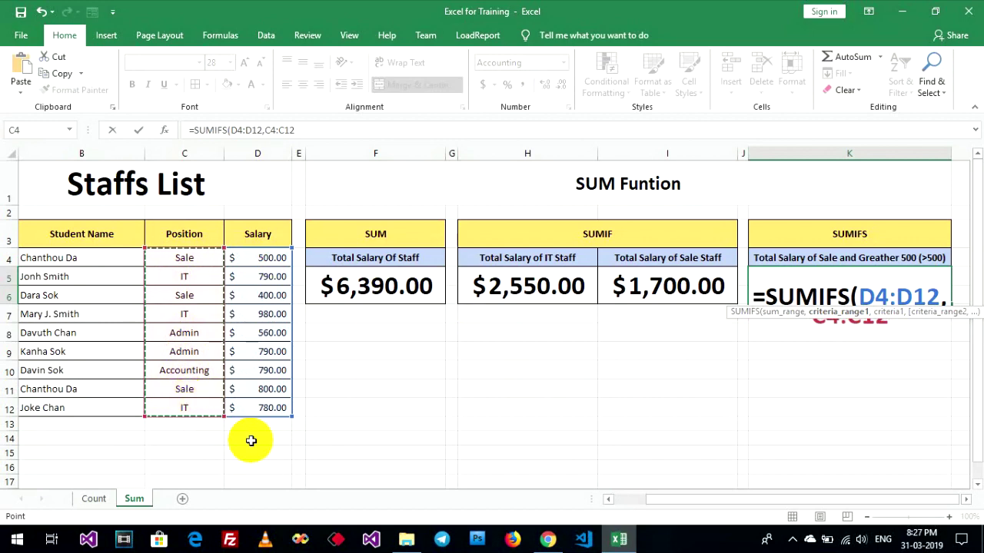
{"action": "type", "text": ",\""}
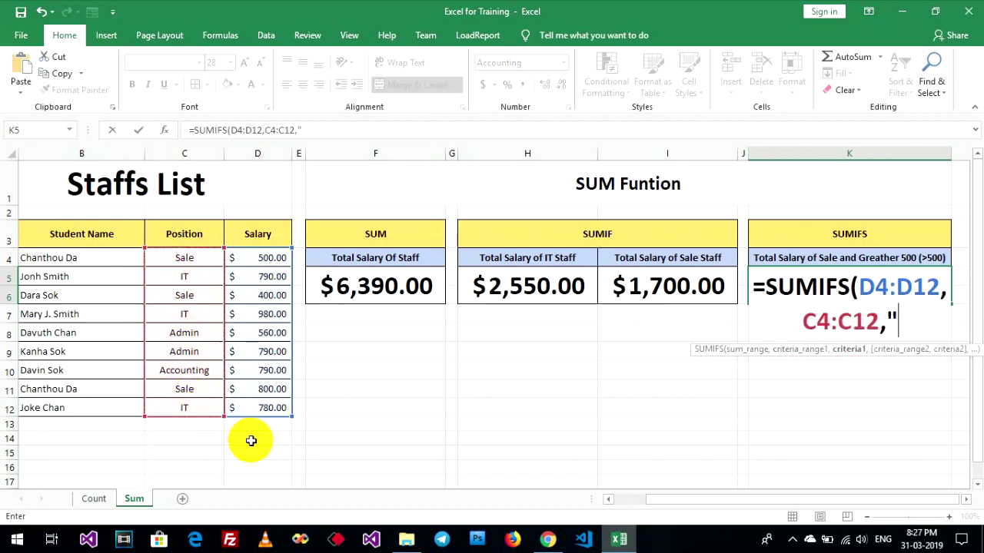
{"action": "type", "text": "Sale"}
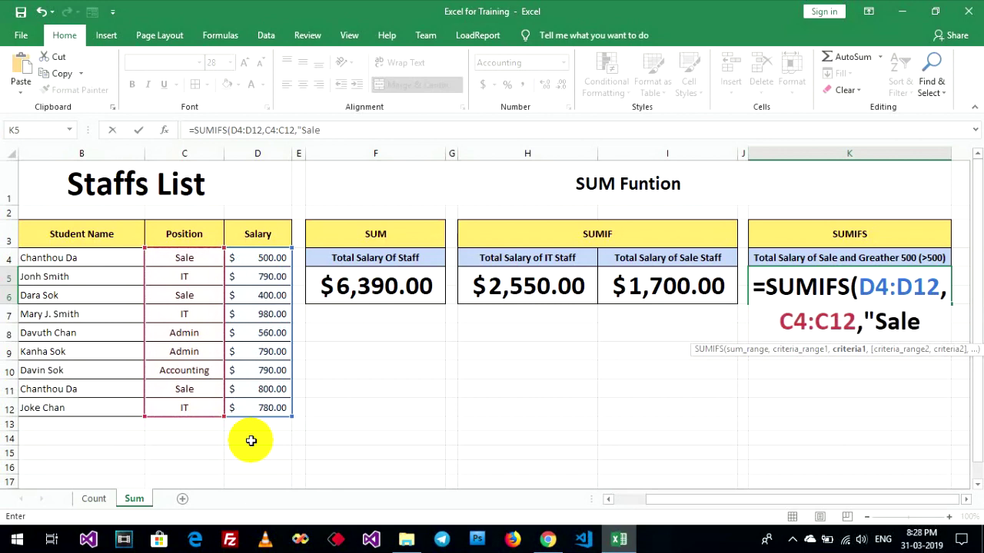
{"action": "type", "text": "\""}
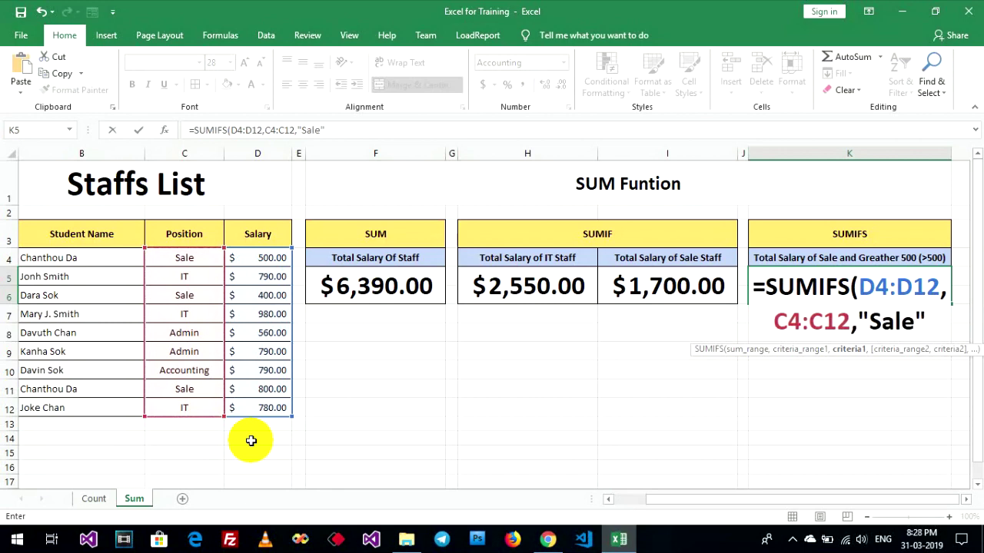
{"action": "type", "text": ","}
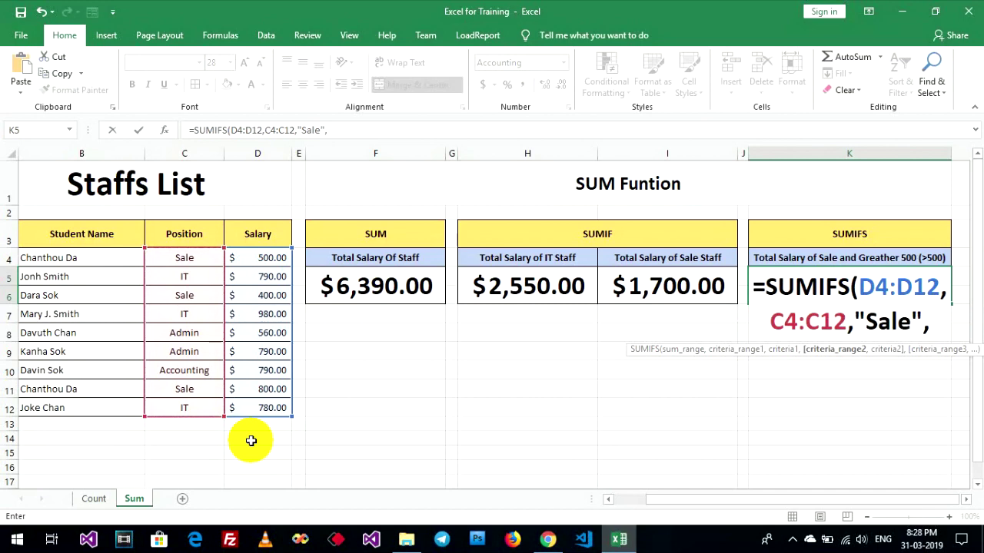
{"action": "left_click_drag", "start_coordinate": [263, 258], "coordinate": [268, 408]}
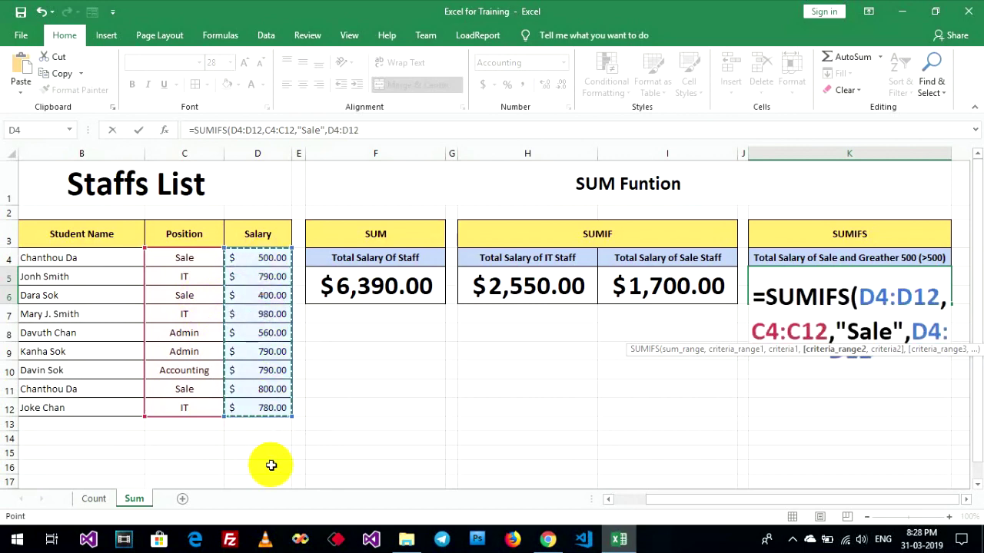
{"action": "type", "text": ","}
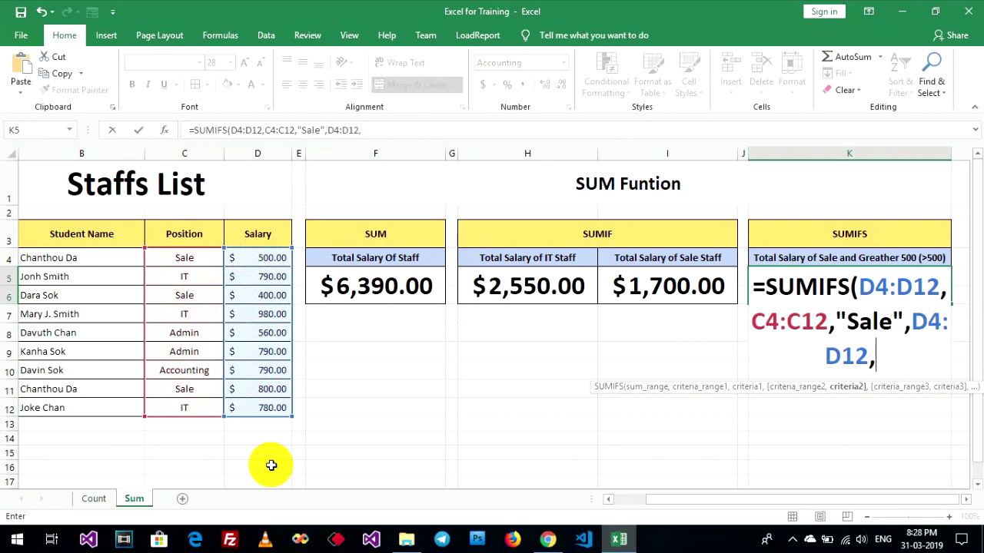
{"action": "type", "text": "\""}
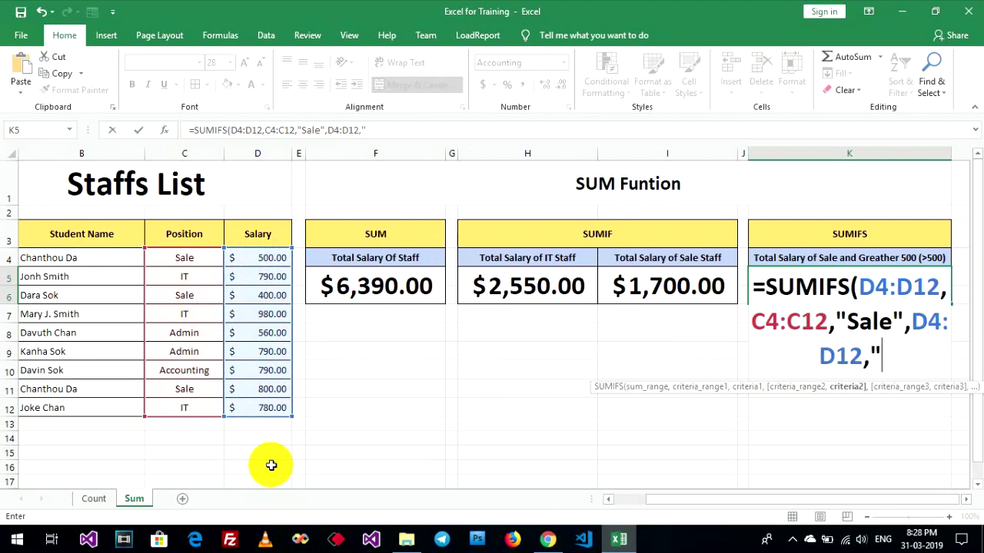
{"action": "type", "text": ">500"}
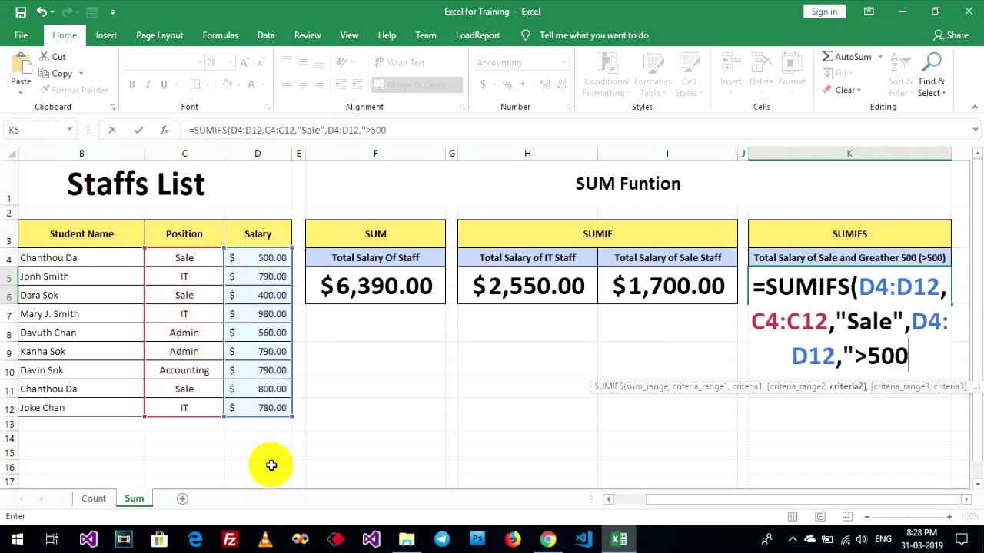
{"action": "type", "text": "\")"}
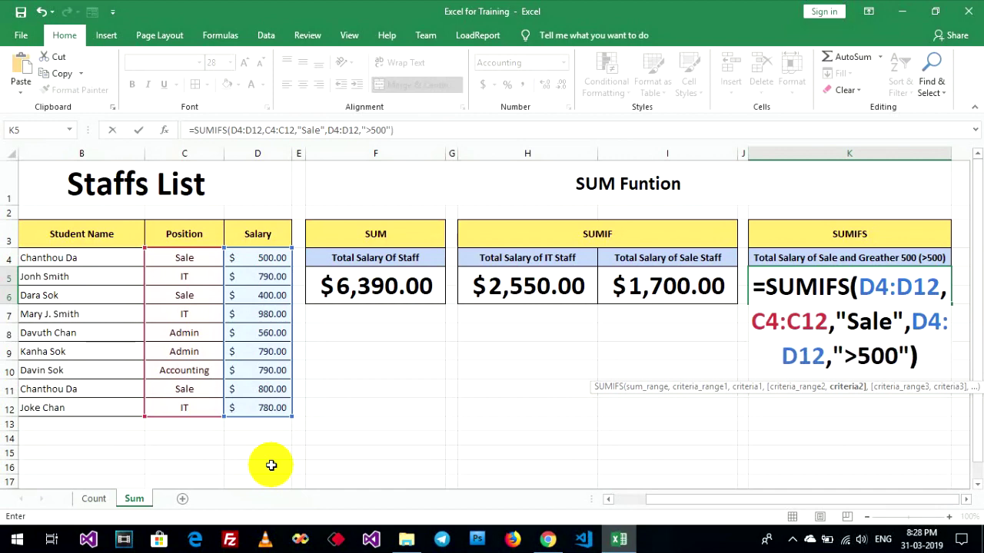
{"action": "key", "text": "Return"}
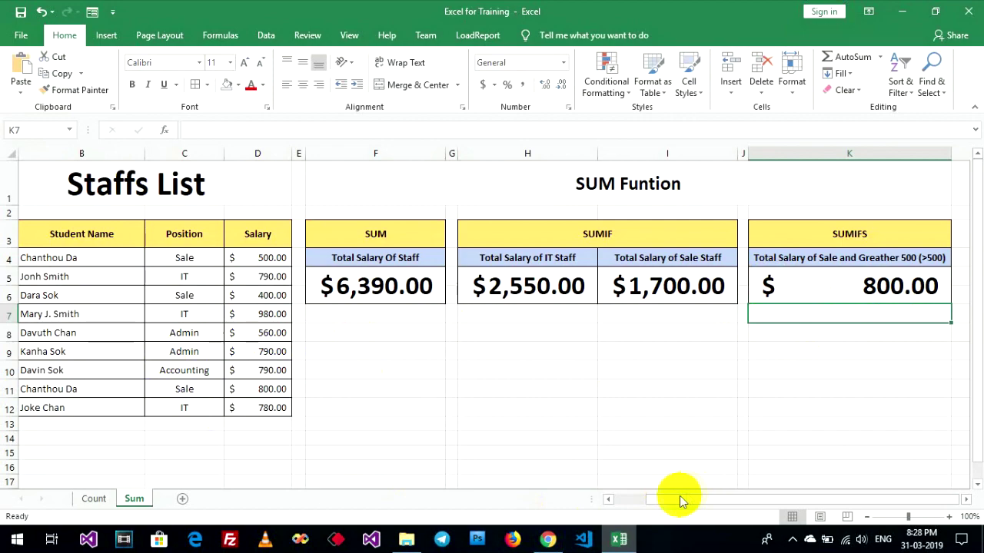
{"action": "left_click_drag", "start_coordinate": [679, 499], "coordinate": [646, 505]}
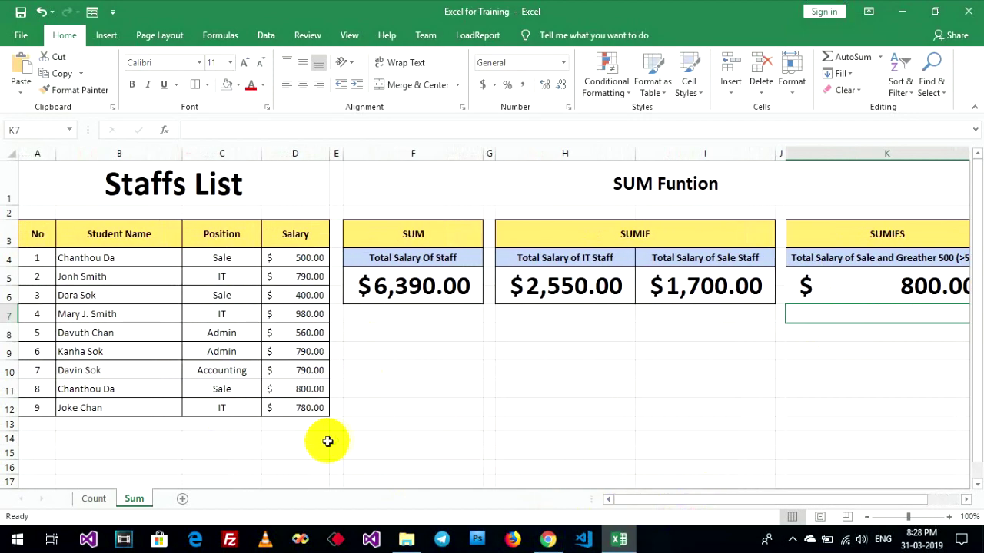
{"action": "left_click", "coordinate": [222, 258]}
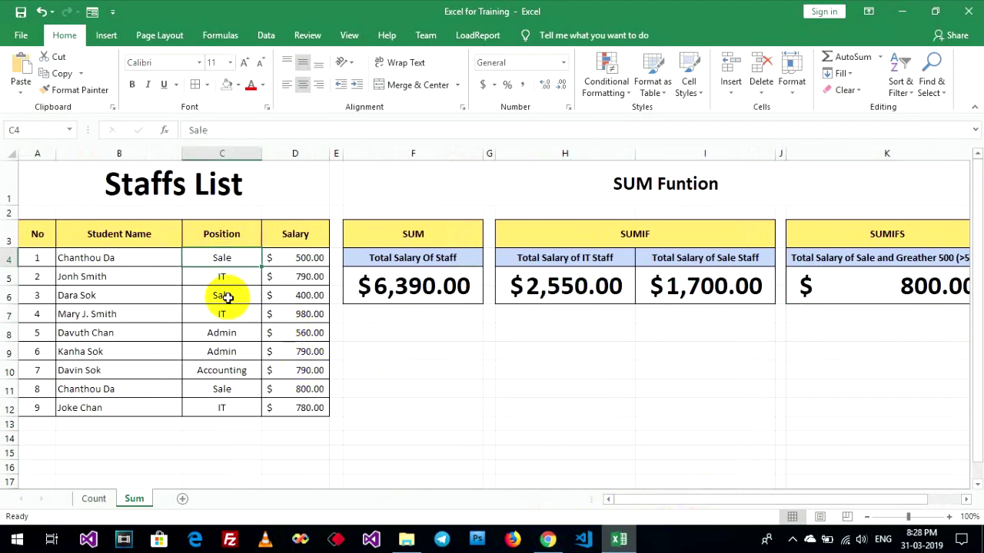
{"action": "left_click", "coordinate": [222, 389]}
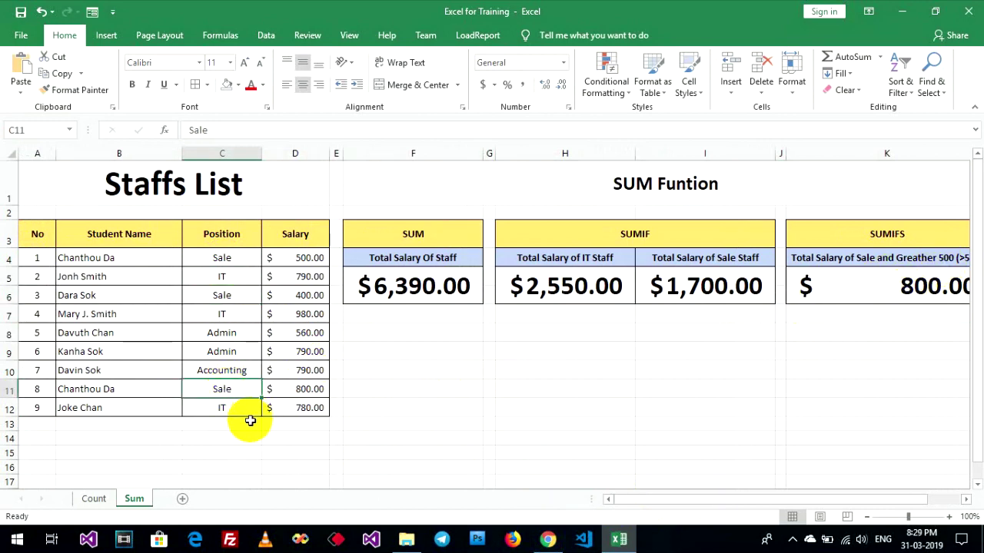
{"action": "left_click", "coordinate": [293, 258]}
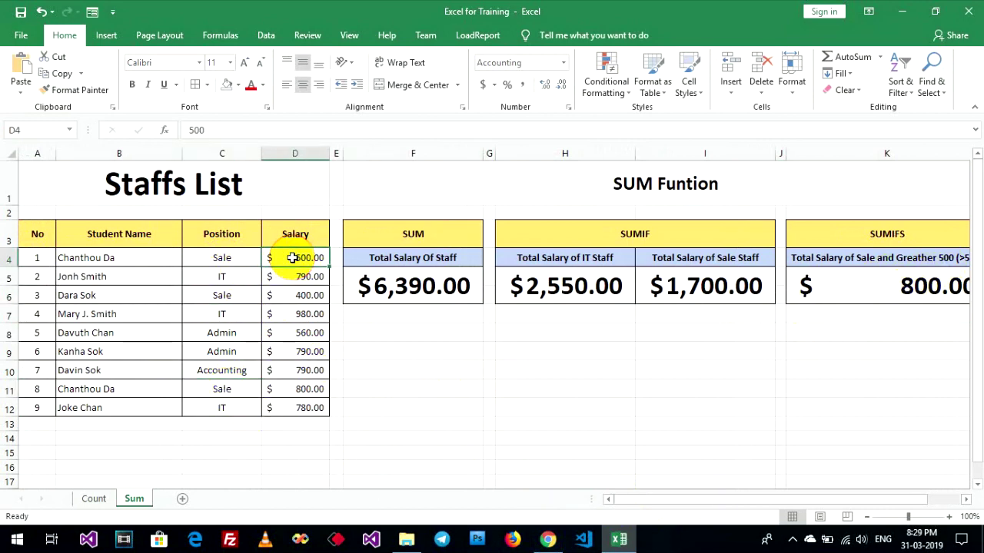
{"action": "left_click", "coordinate": [301, 297]}
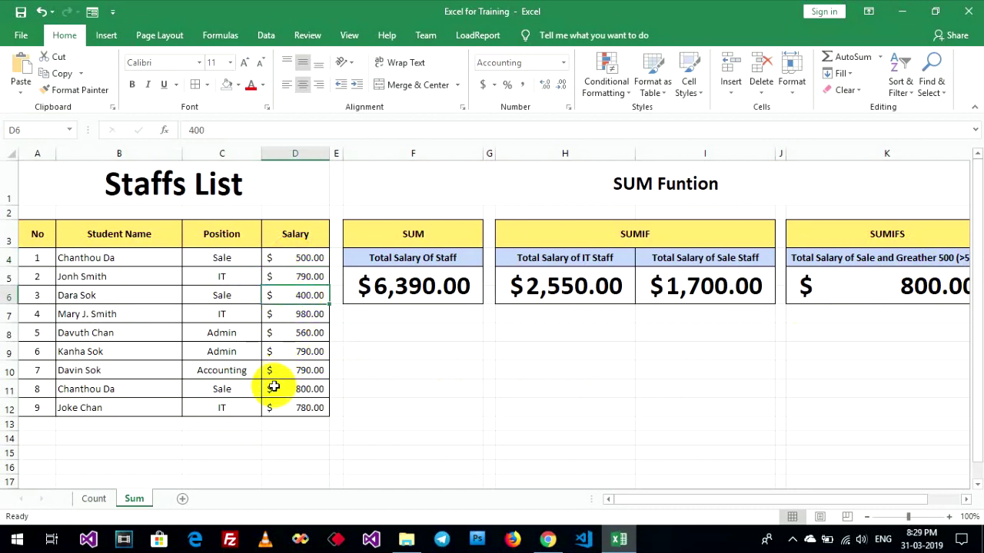
{"action": "left_click", "coordinate": [306, 392]}
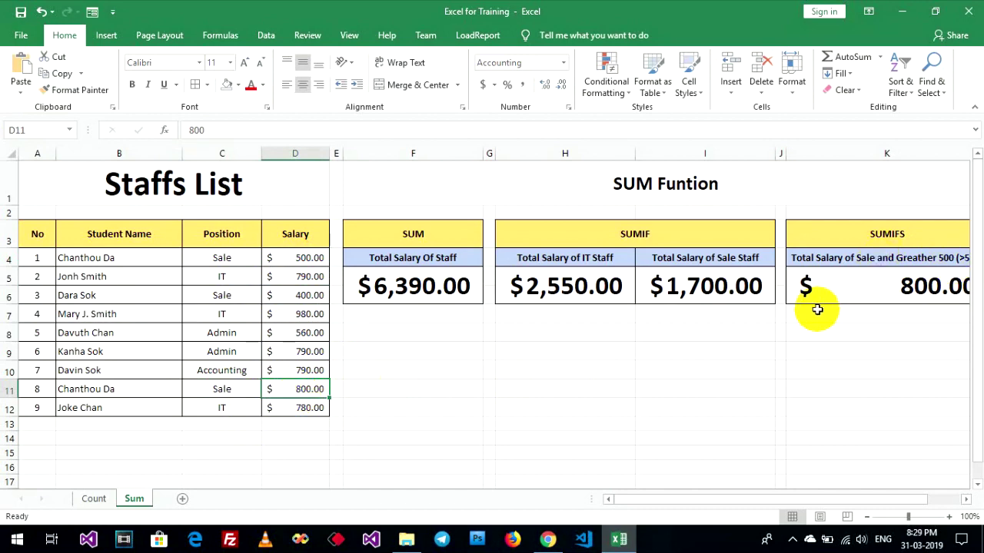
{"action": "left_click", "coordinate": [435, 394]}
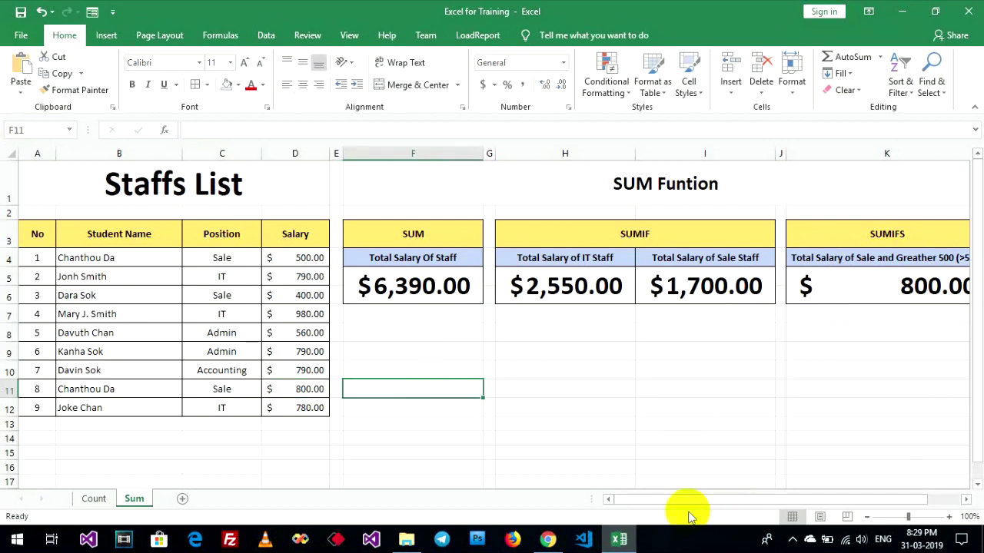
{"action": "mouse_move", "coordinate": [678, 508]}
{"action": "left_mouse_down"}
{"action": "mouse_move", "coordinate": [698, 499]}
{"action": "mouse_move", "coordinate": [667, 505]}
{"action": "left_mouse_up"}
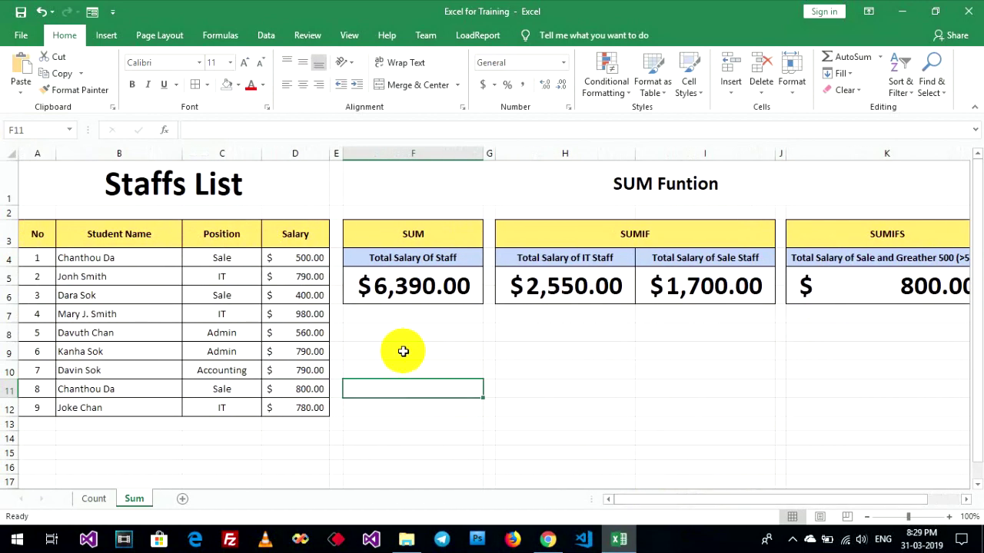